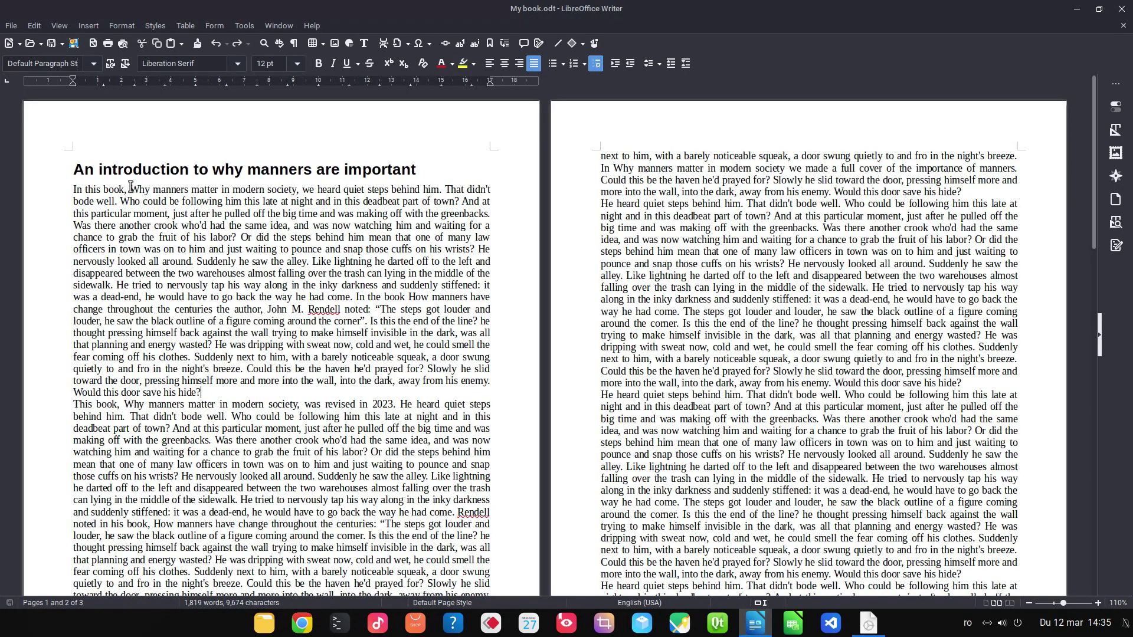
- Select the book title 'Why manners matter in modern society' in the first paragraph
drag(130, 188, 297, 194)
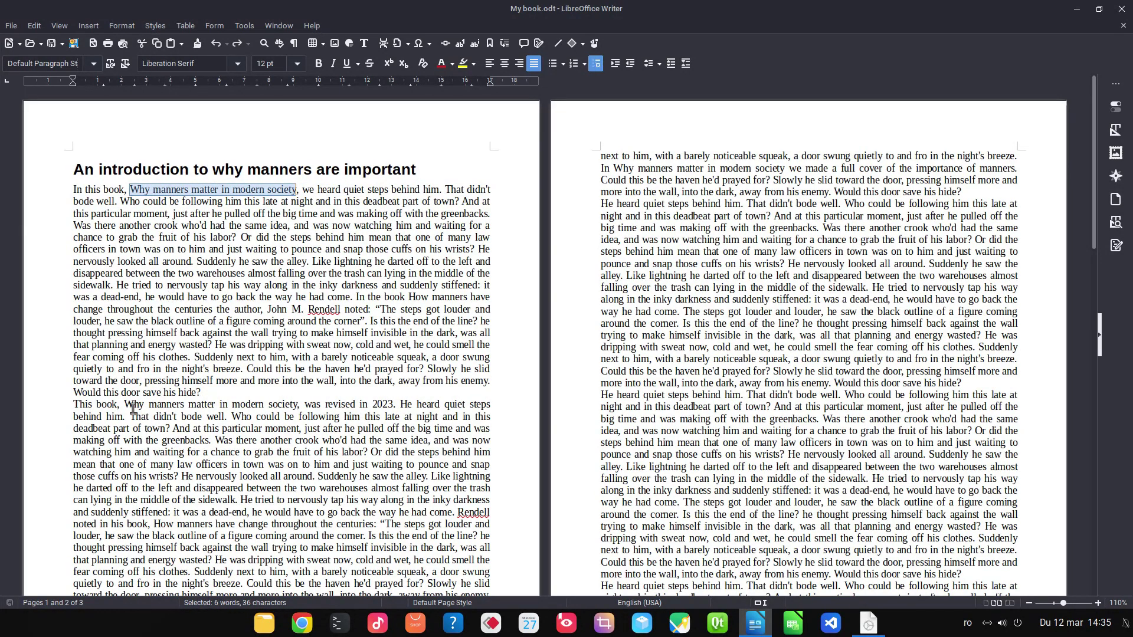
drag(124, 406, 297, 406)
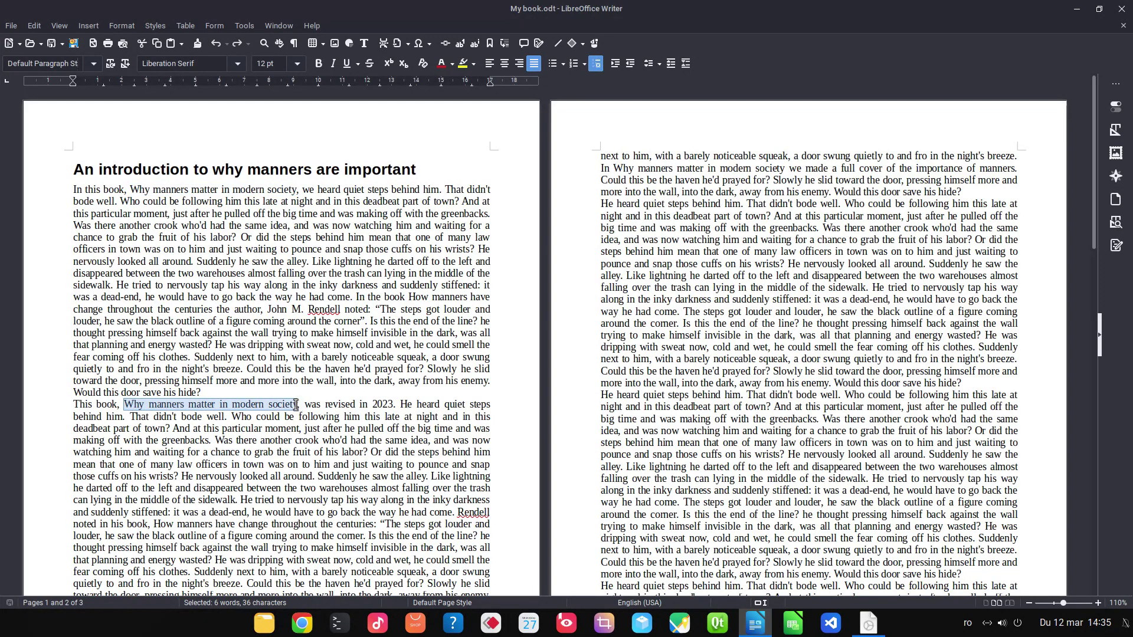
drag(614, 168, 783, 170)
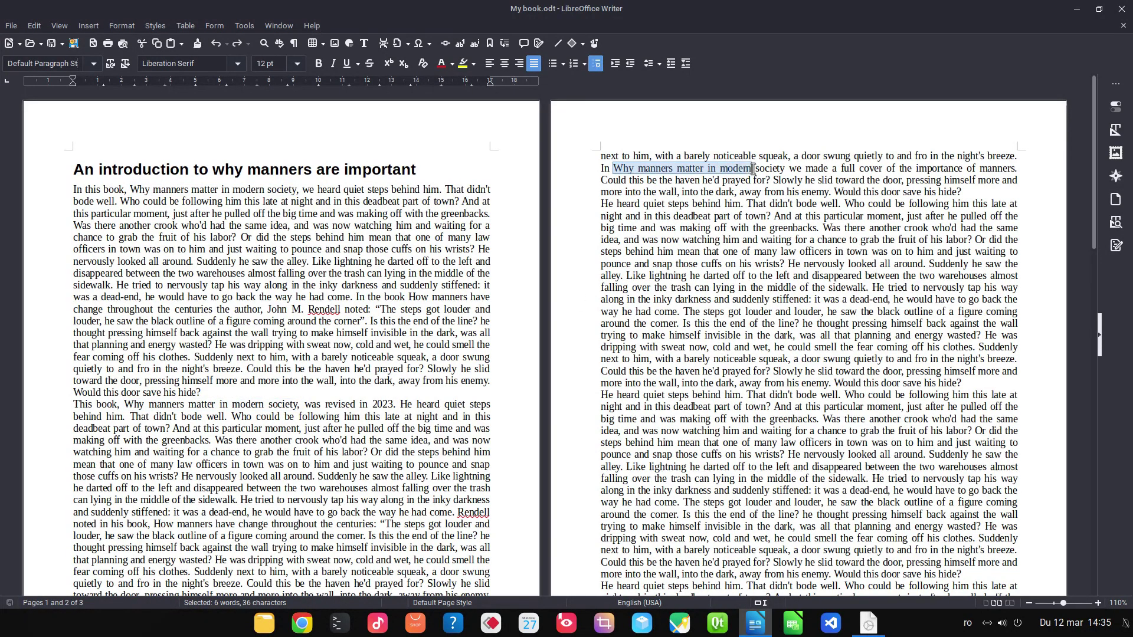
click(481, 266)
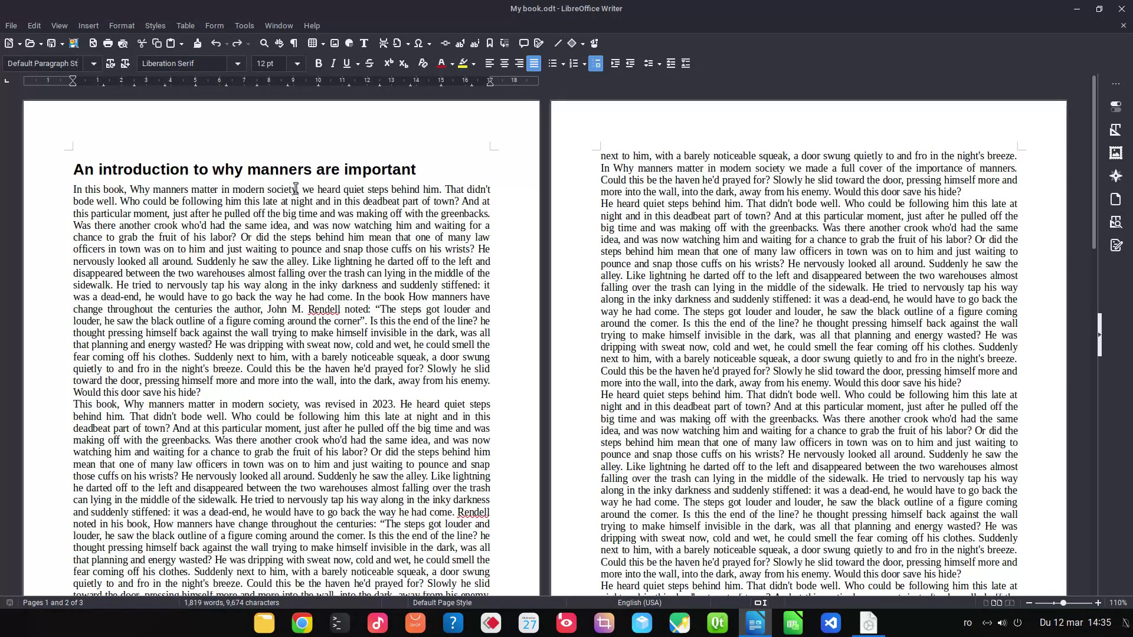
drag(295, 189, 129, 190)
right_click(133, 189)
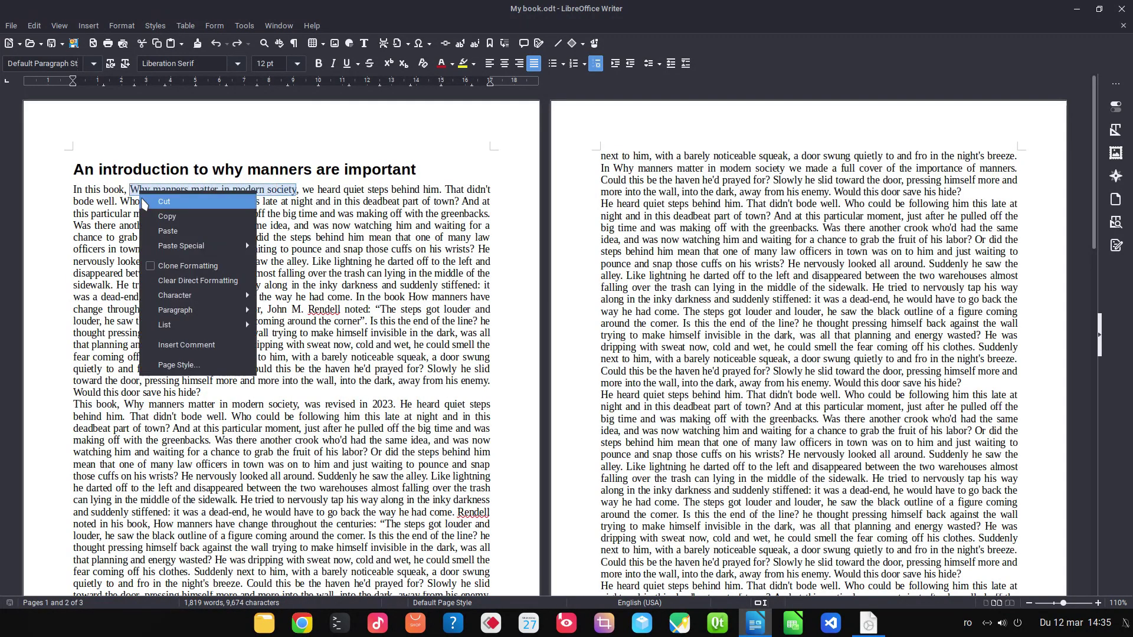
key(Escape)
- Add a text custom property book_name with the pasted book title as its value
click(15, 30)
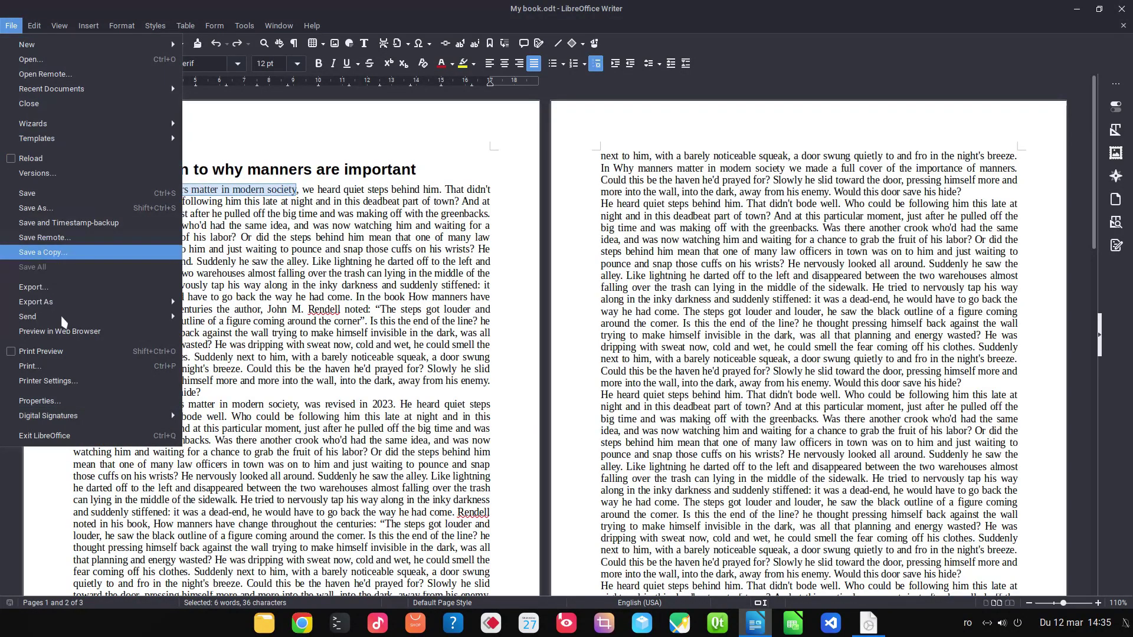
click(64, 401)
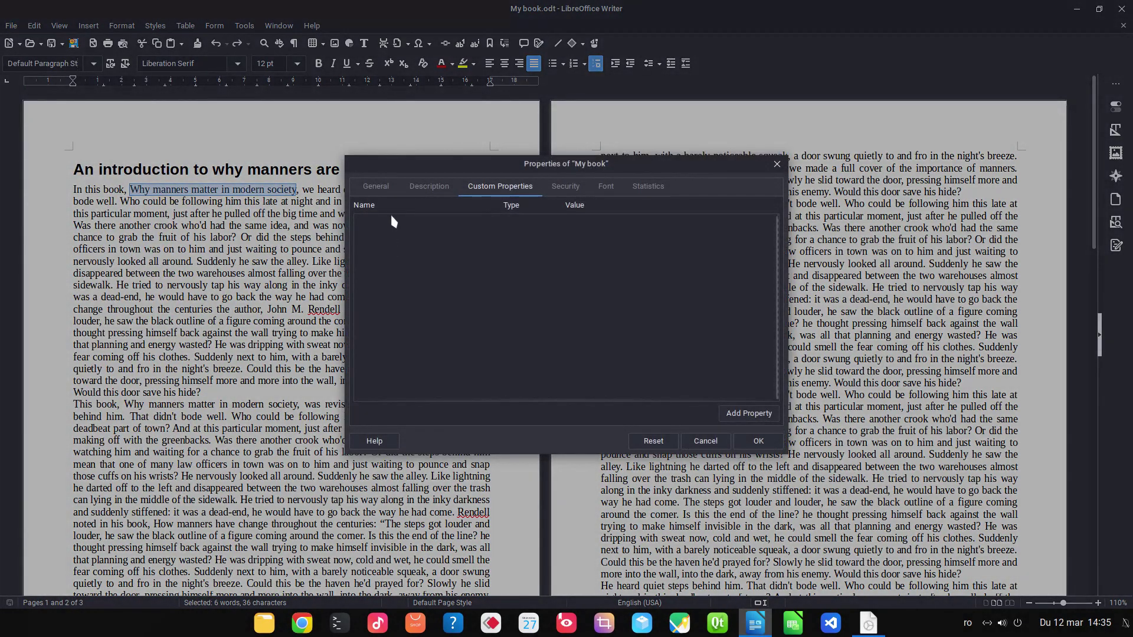
click(375, 186)
click(483, 185)
click(739, 417)
text(book_name)
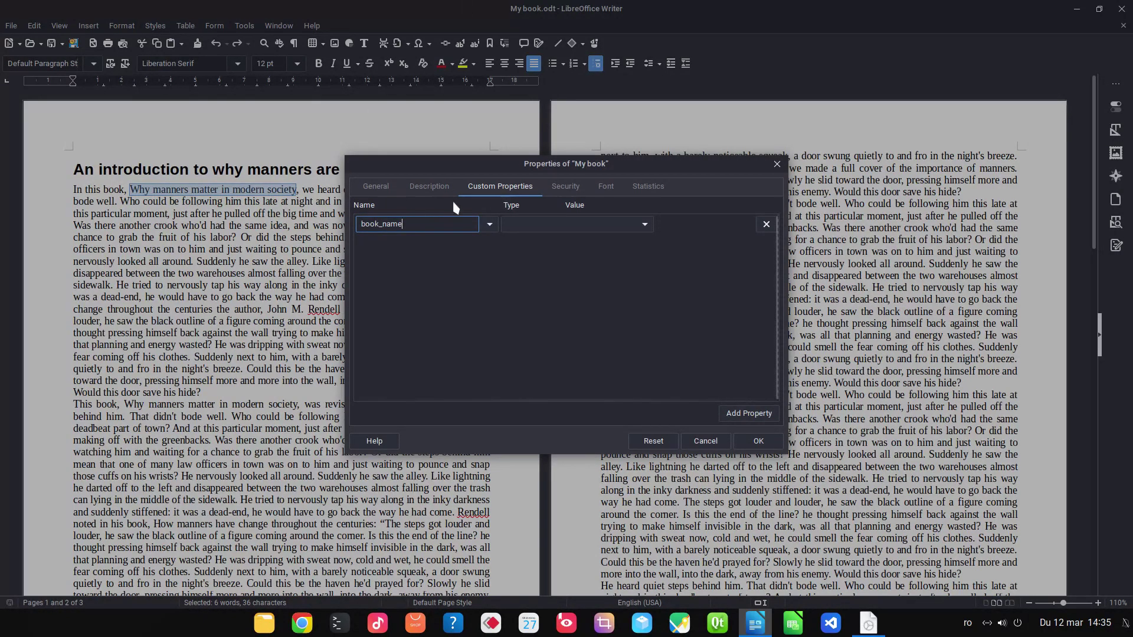
click(566, 226)
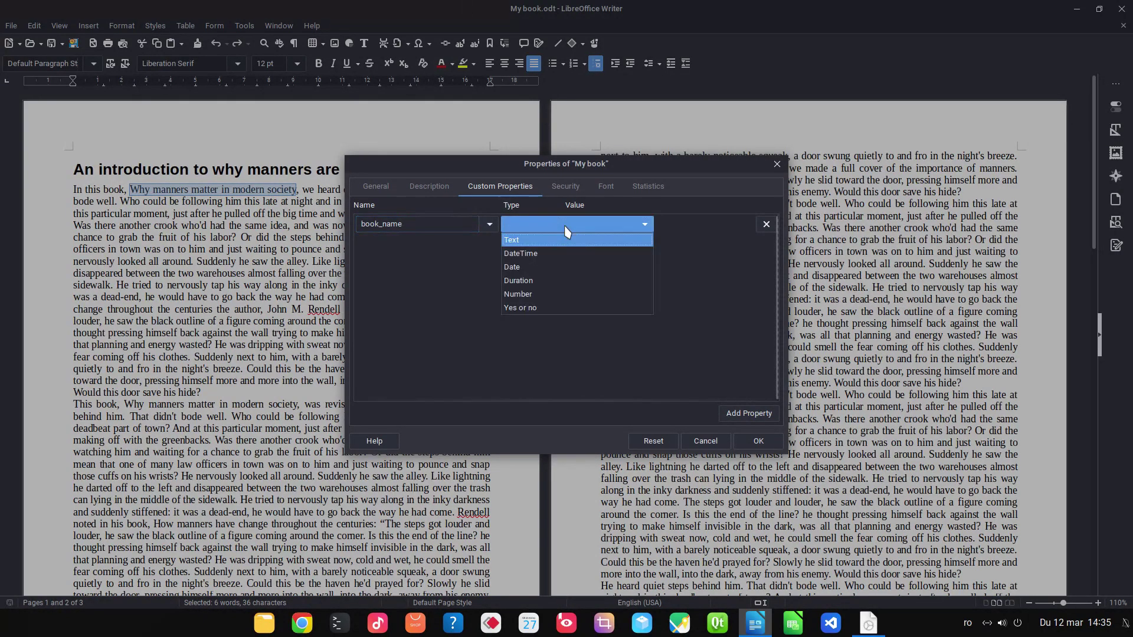
click(556, 248)
right_click(607, 223)
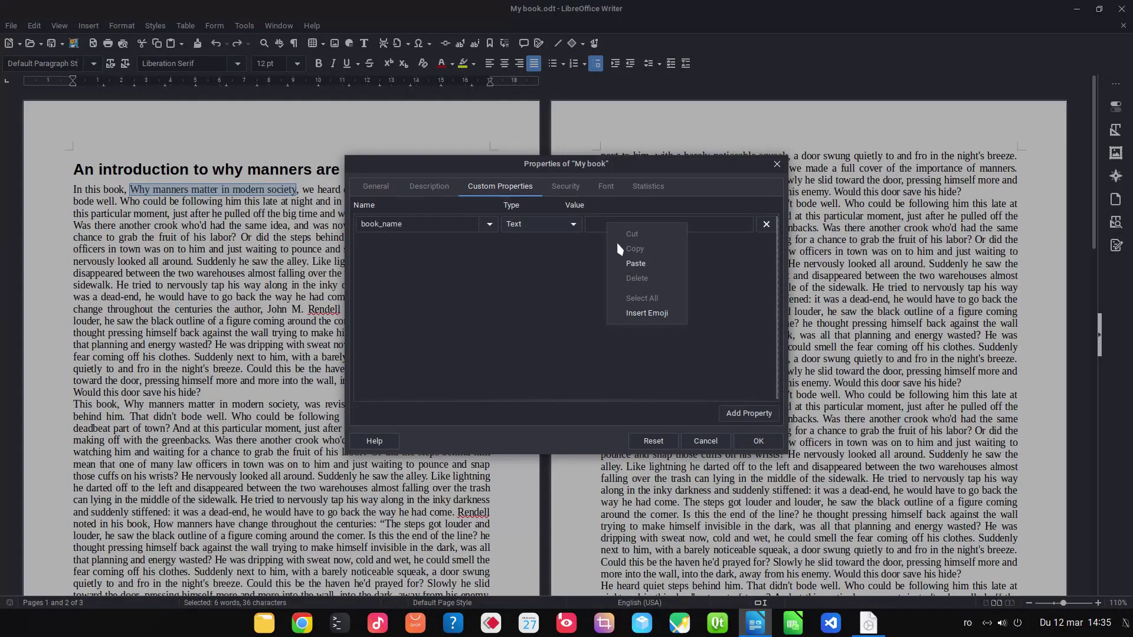
click(625, 266)
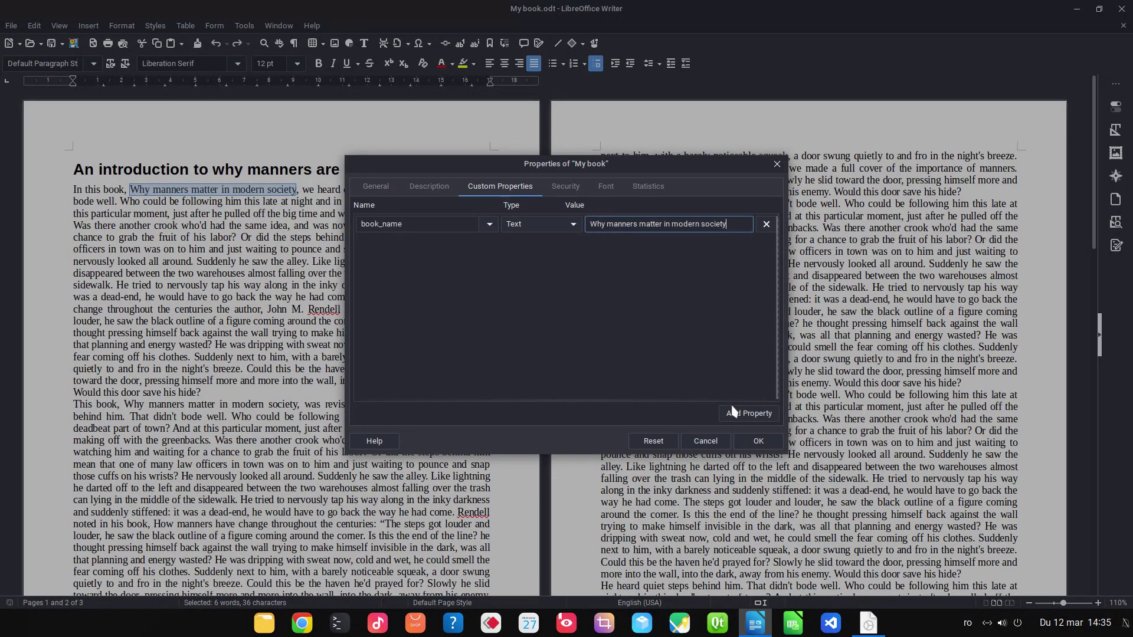
- Save the book_name property and delete the title after 'In this book,' in the first paragraph
click(744, 438)
click(381, 297)
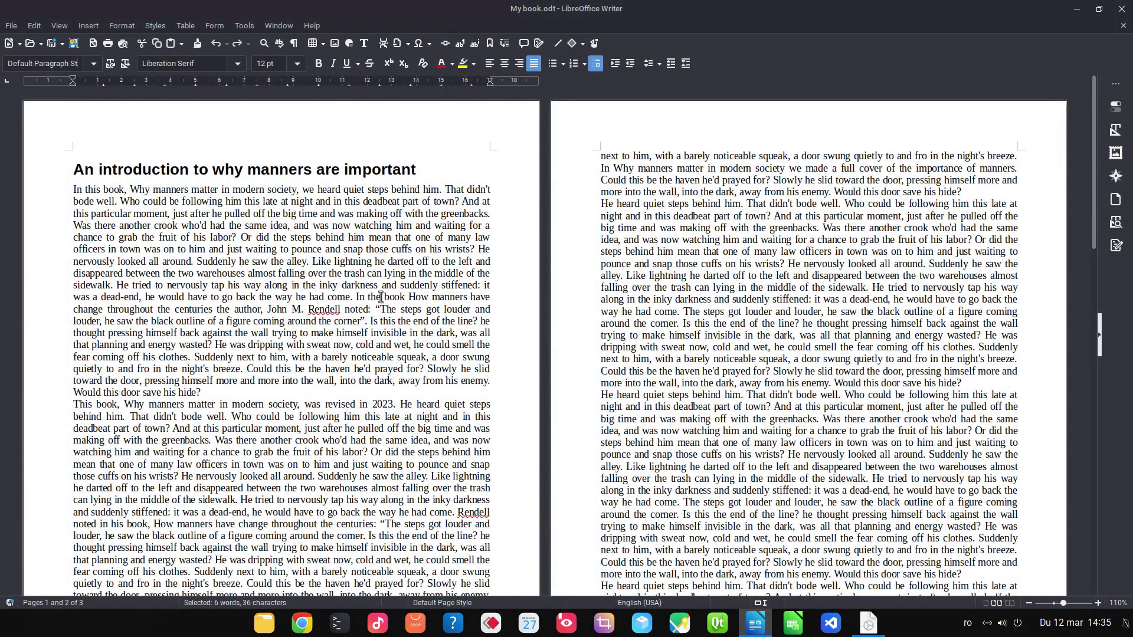
click(129, 190)
key(ctrl+shift+Right)
key(ctrl+shift+Right)
key(ctrl+shift+Right)
key(Delete)
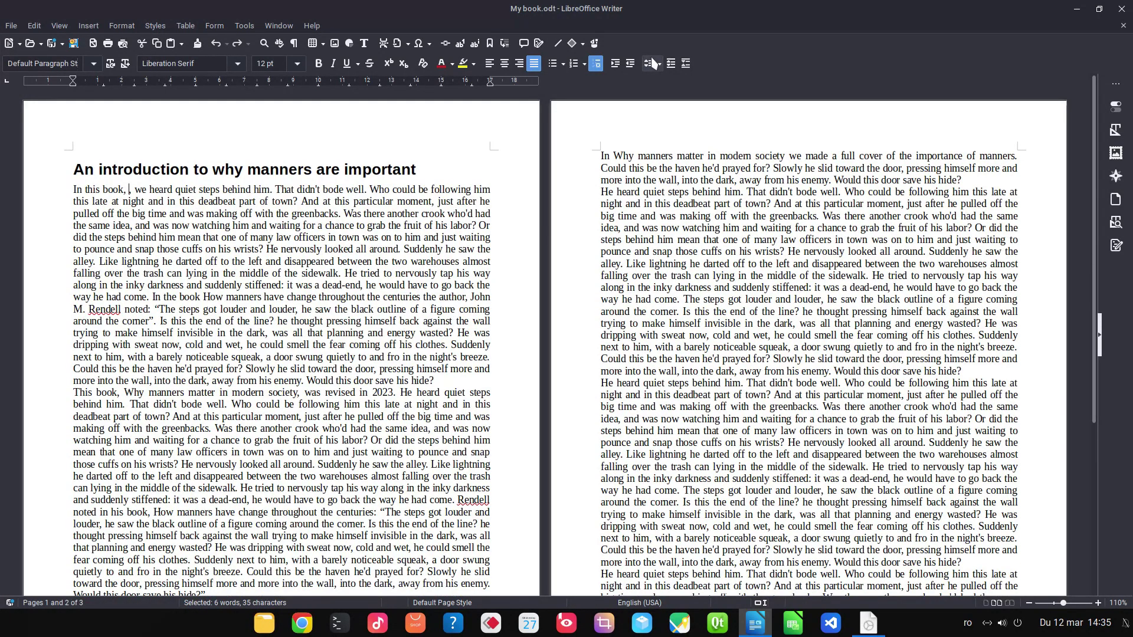
- Check that book_name is listed under DocInformation Custom fields, then close the Fields dialog
click(89, 25)
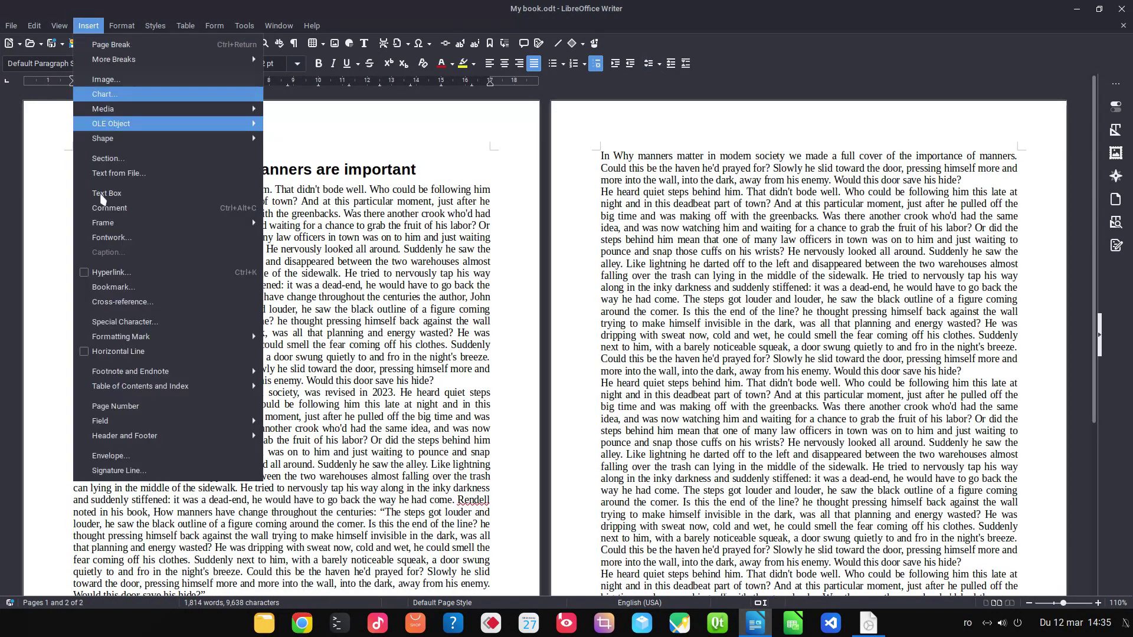
mouse_move(100, 421)
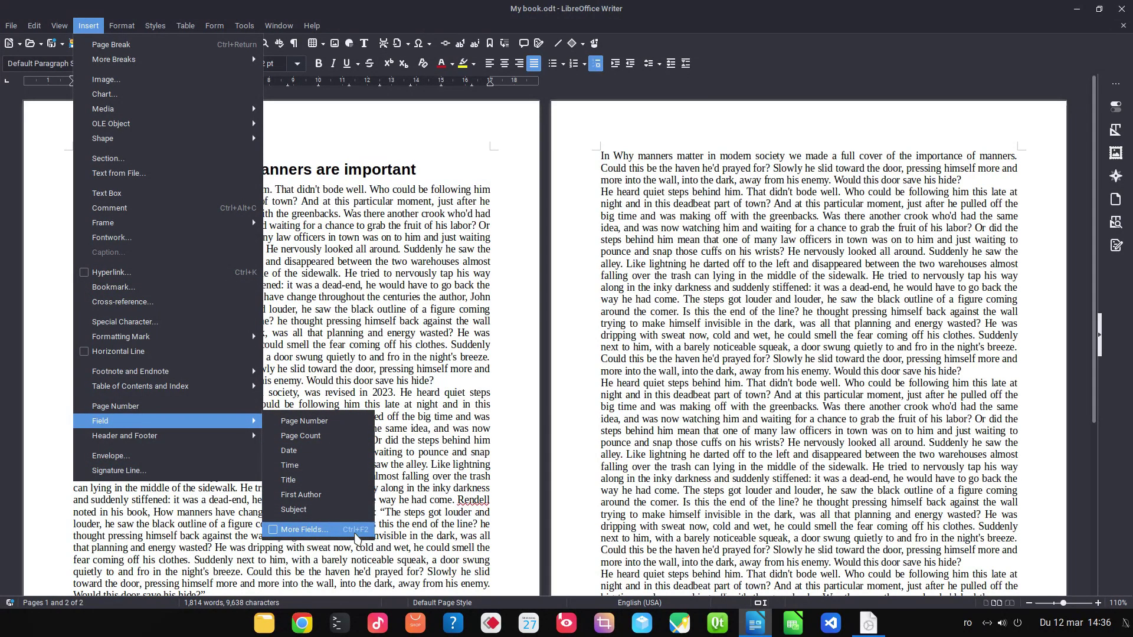
click(358, 534)
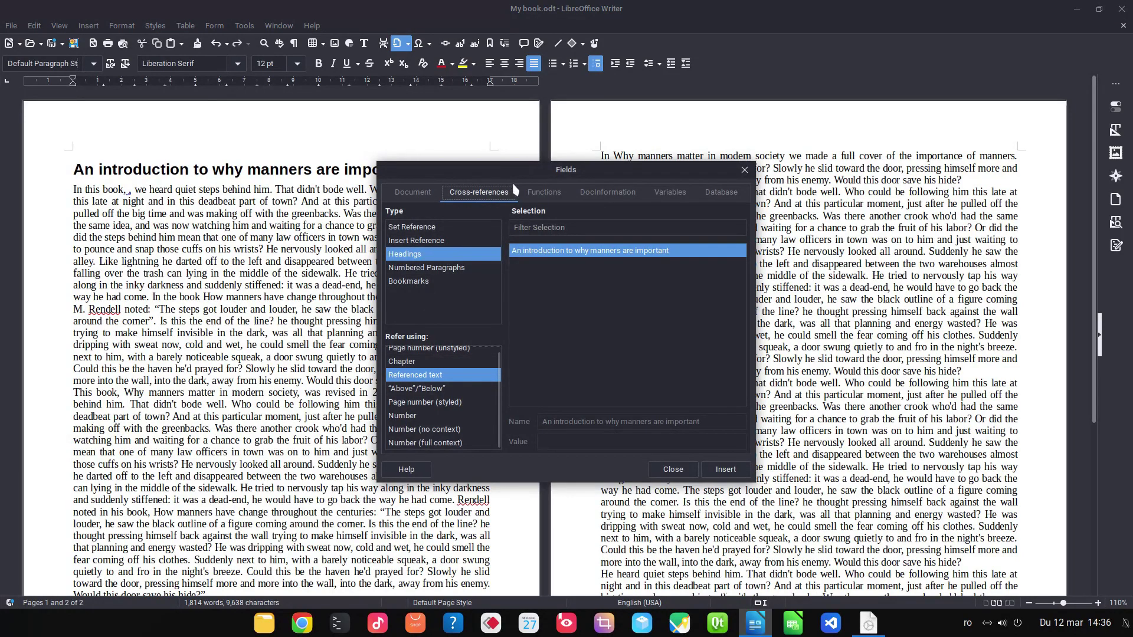
click(607, 192)
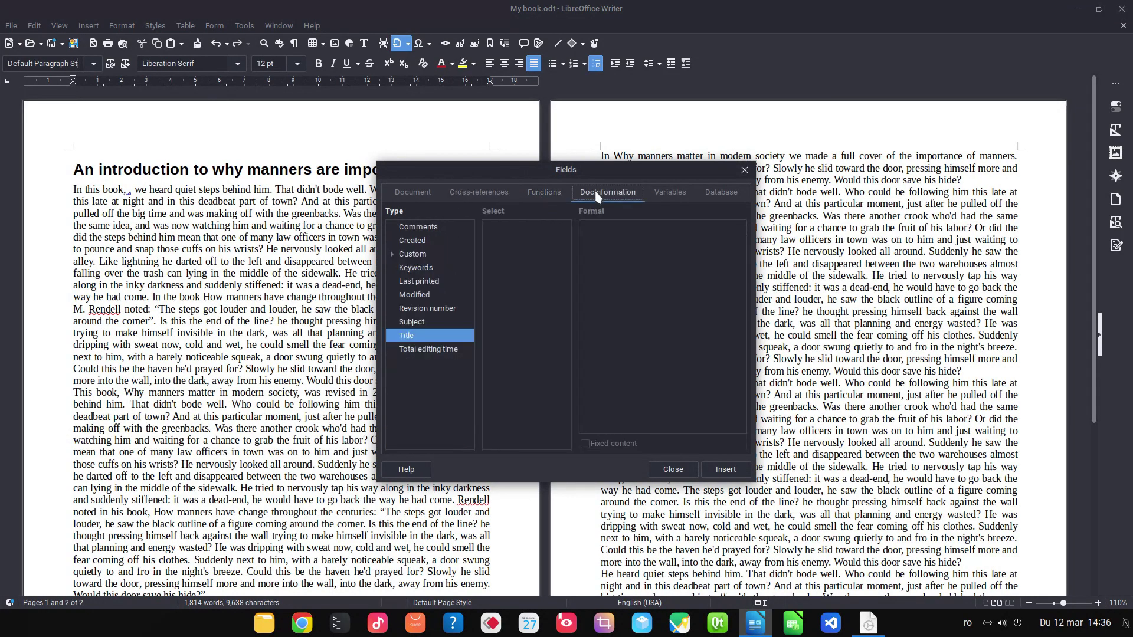
click(392, 257)
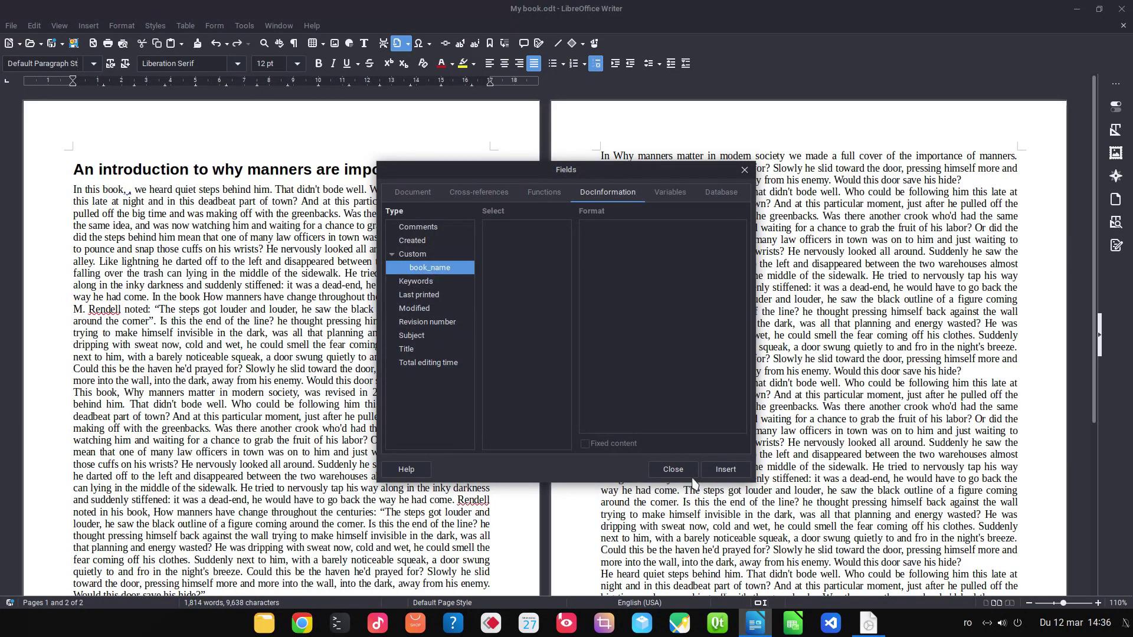
click(673, 469)
click(15, 29)
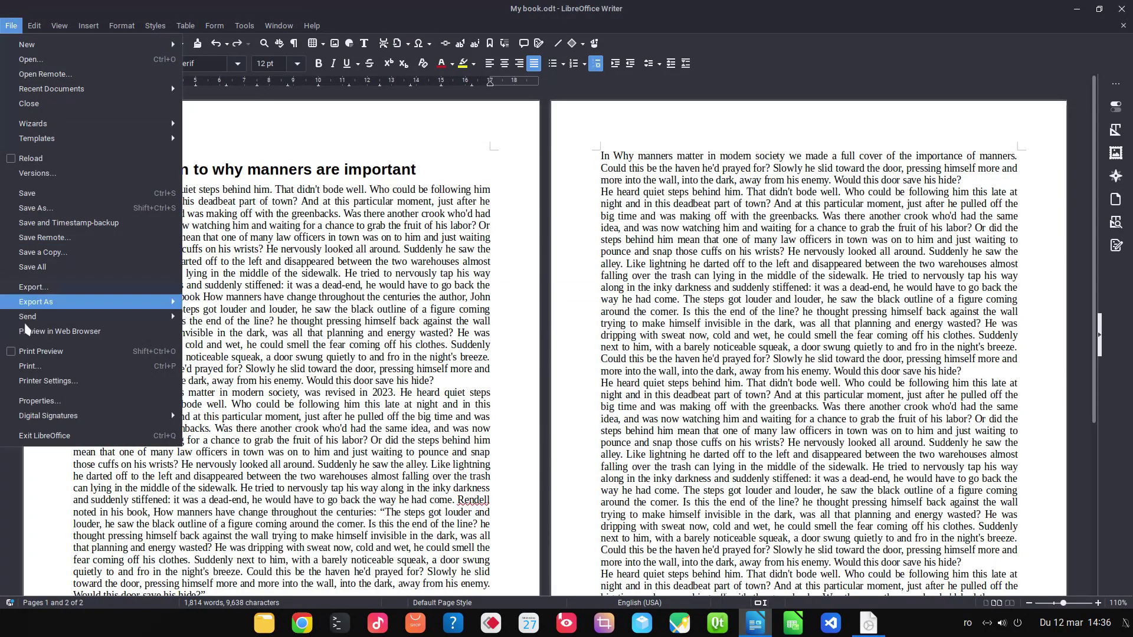
click(40, 400)
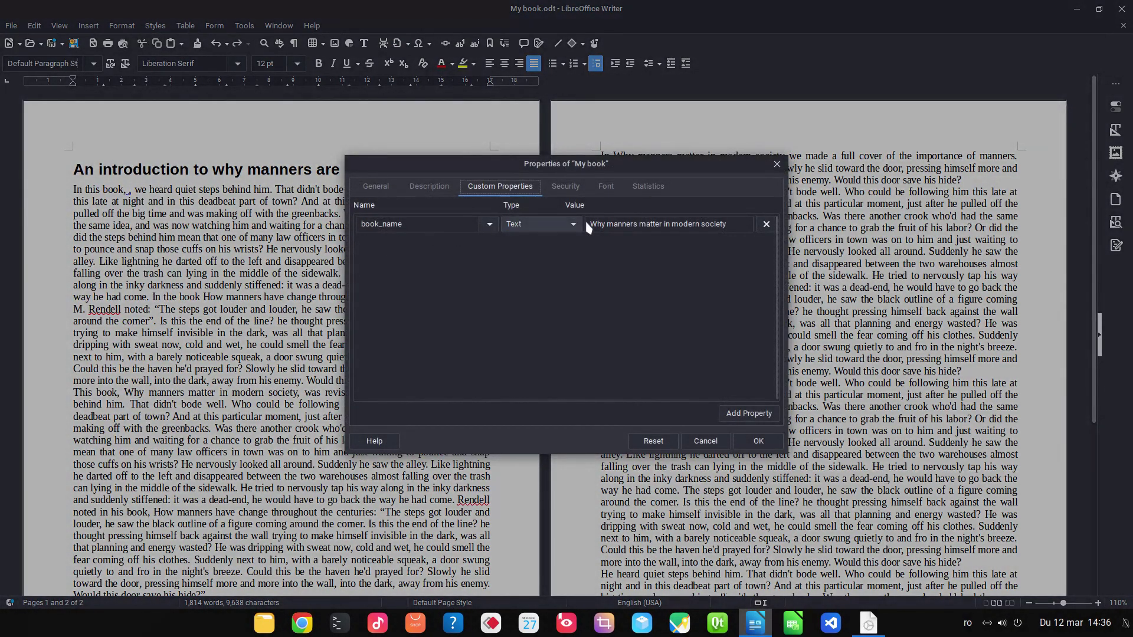
click(740, 224)
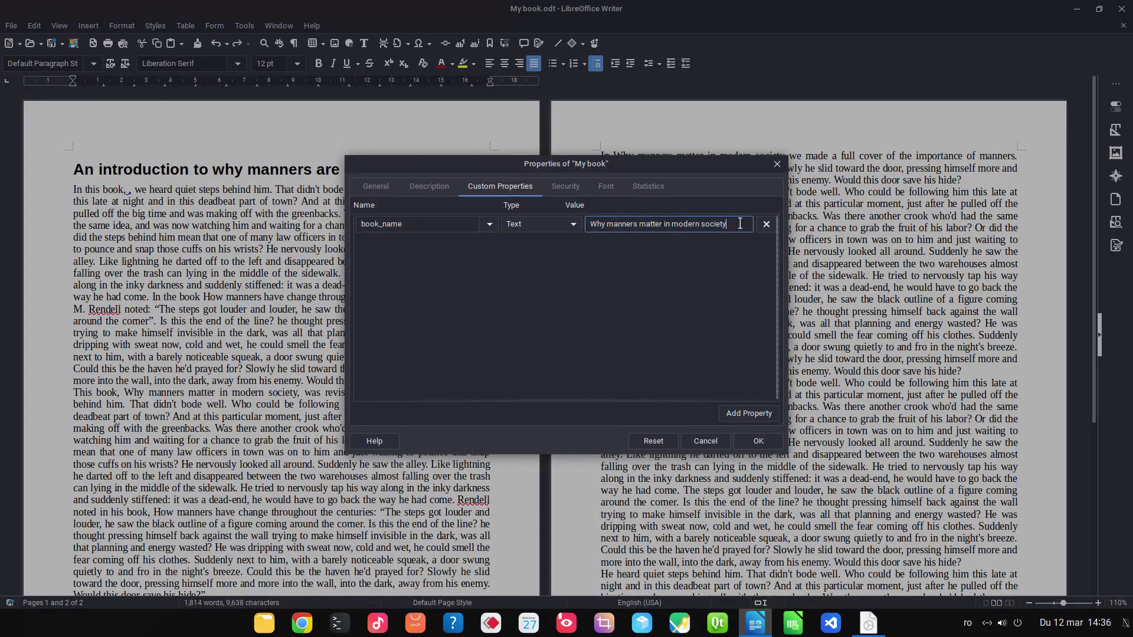
click(749, 413)
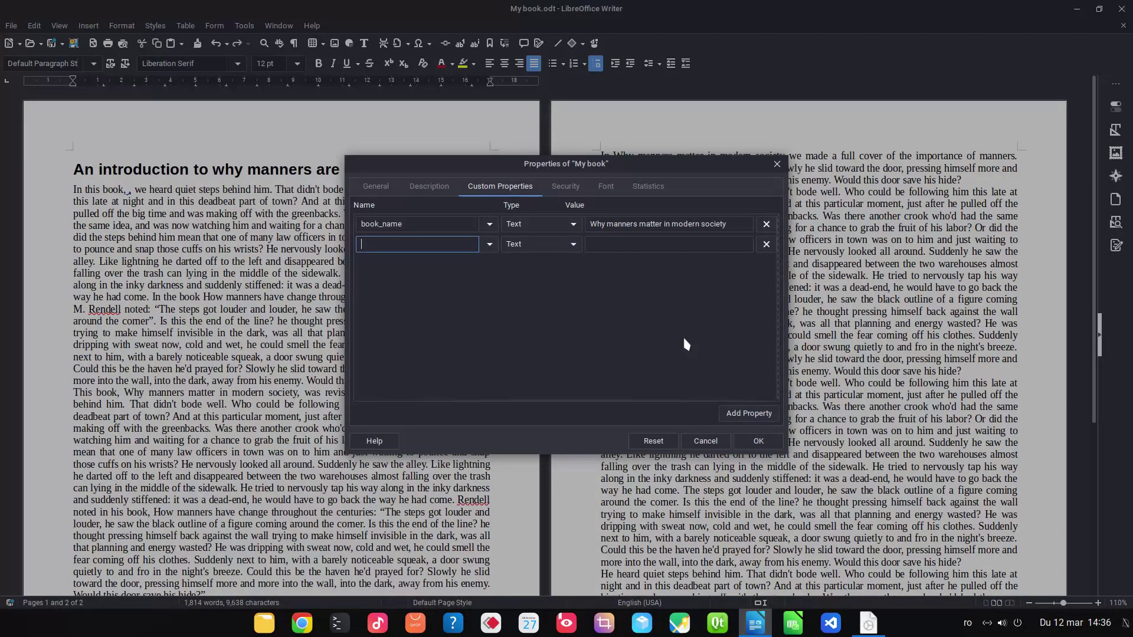
click(705, 441)
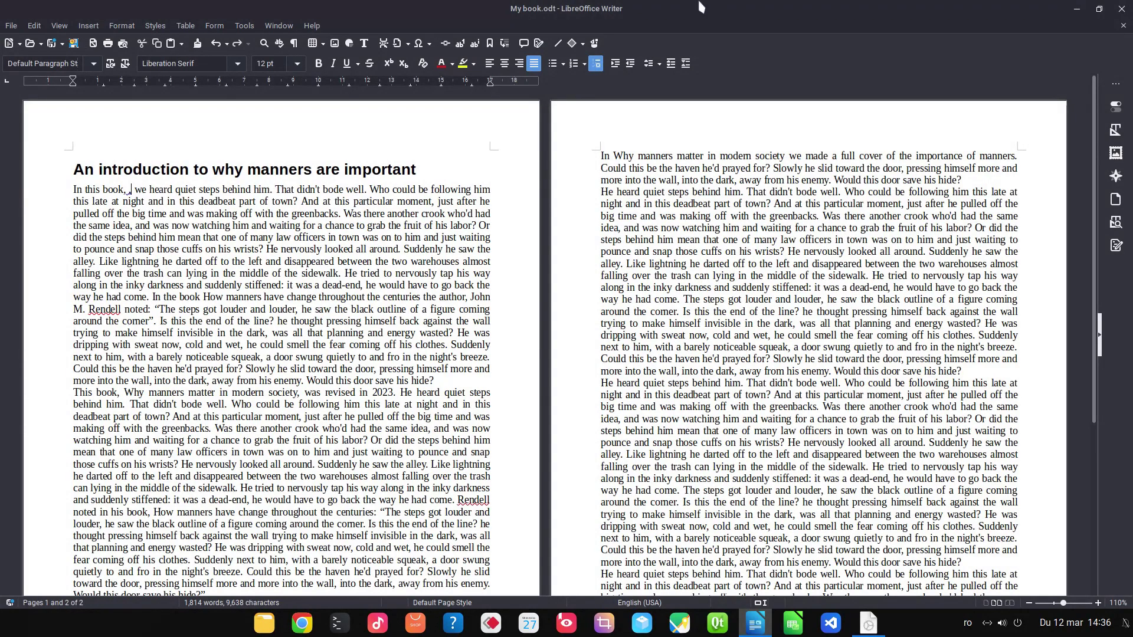
- Insert the DocInformation > Custom > book_name field into the gap after 'In this book,'
click(89, 27)
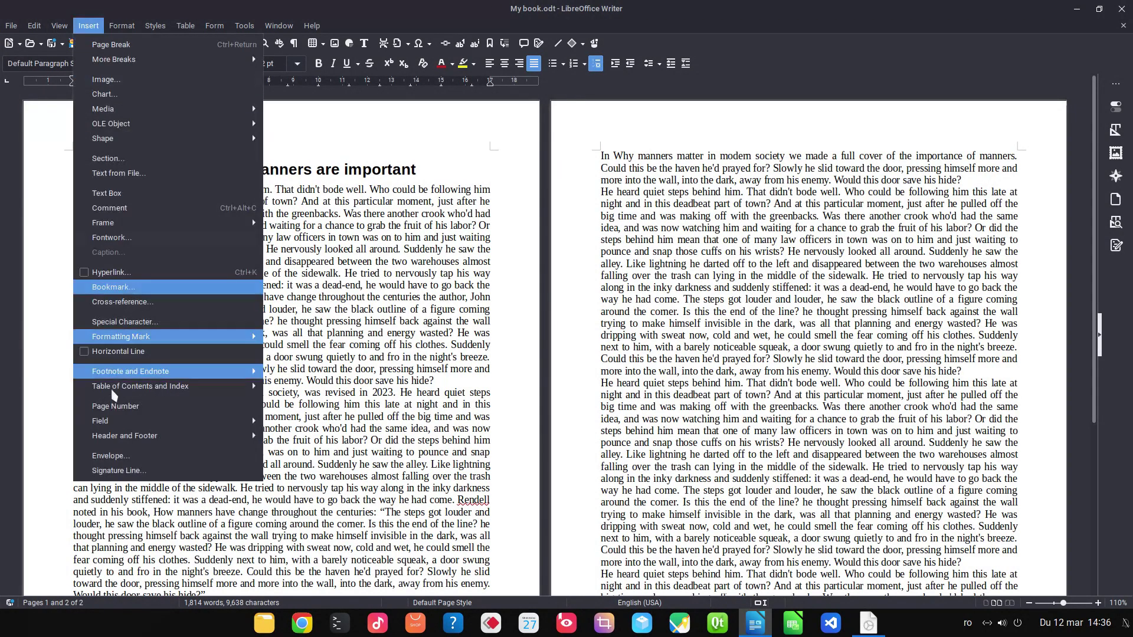
click(301, 532)
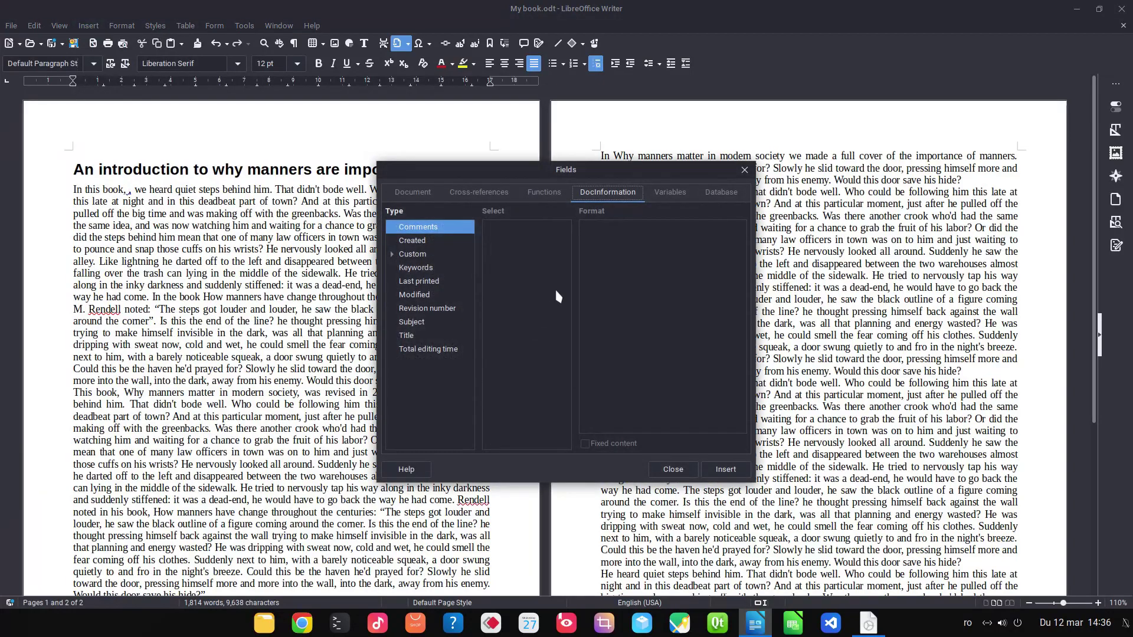
click(392, 254)
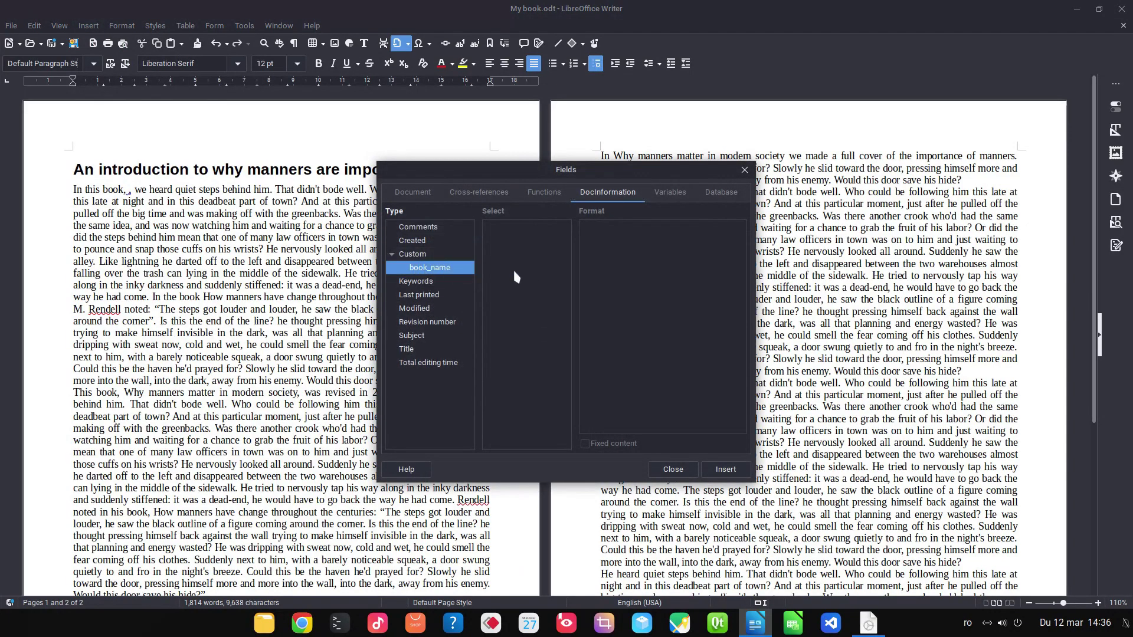
double_click(442, 268)
click(725, 470)
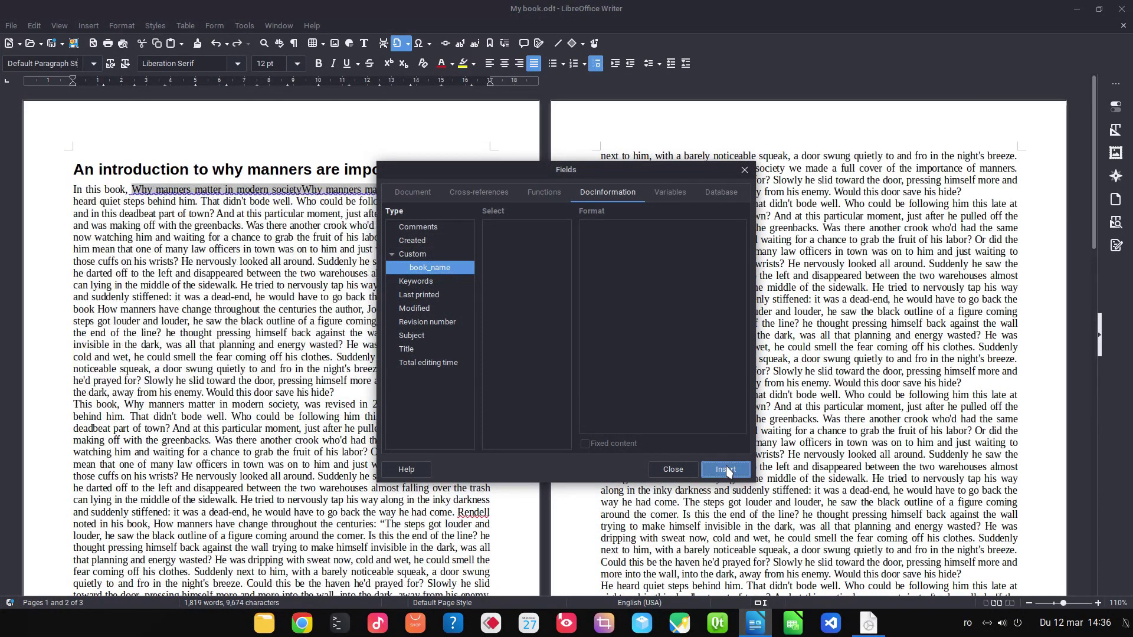
click(673, 469)
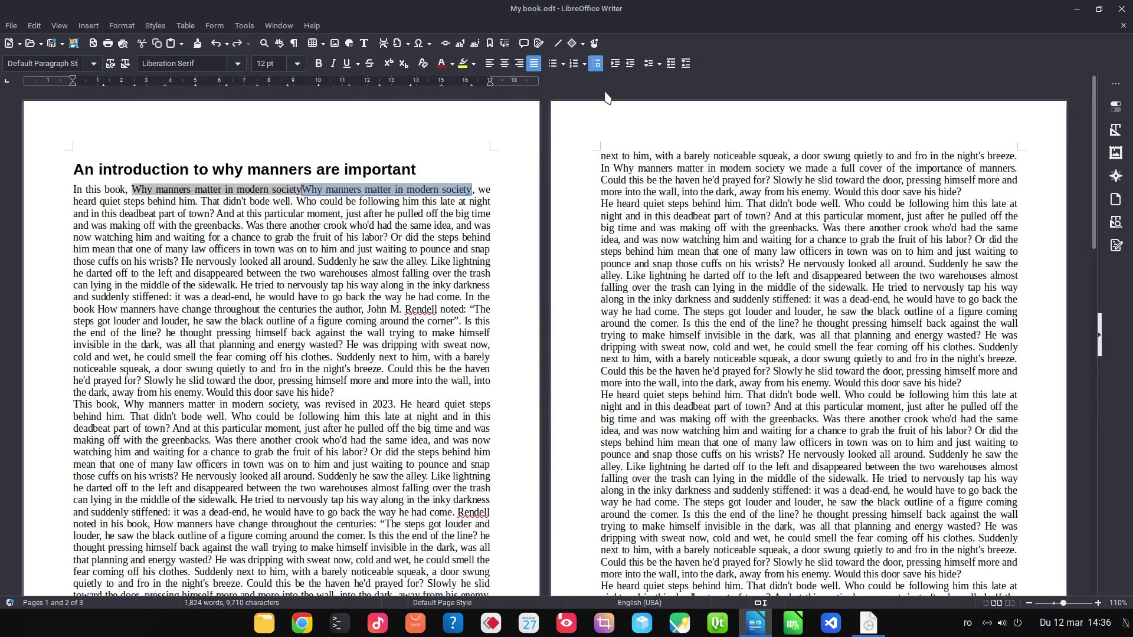
- Delete the duplicate field and replace the title after 'This book,' with a book_name field
key(BackSpace)
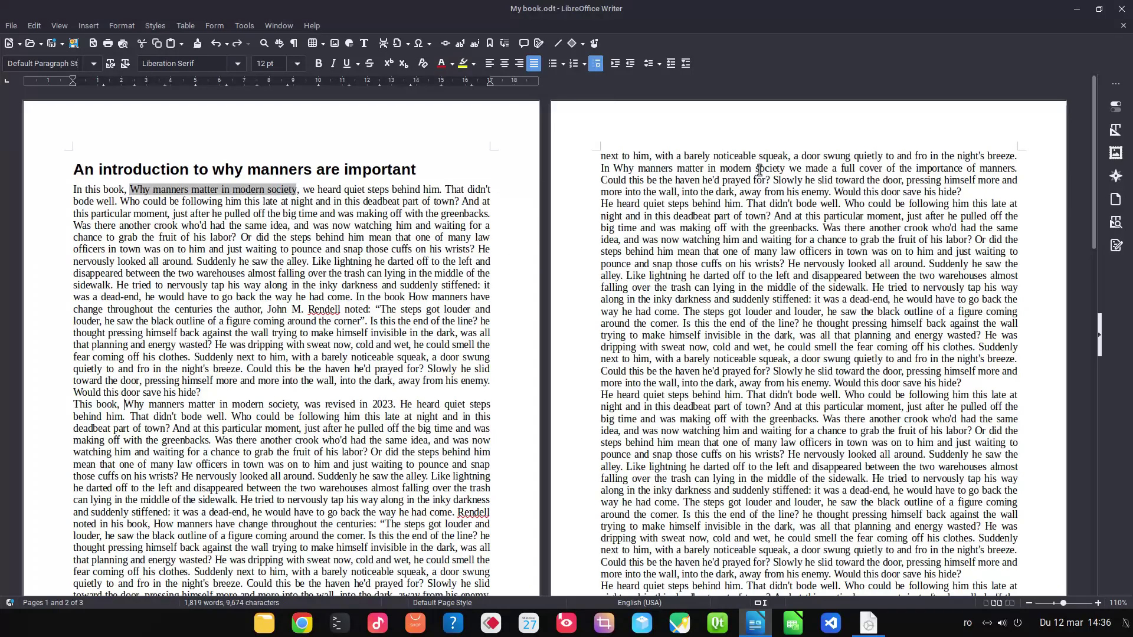
key(shift+ctrl+Right)
key(shift+ctrl+Right)
key(shift+ctrl+Right)
key(shift+ctrl+Right)
key(shift+ctrl+Right)
key(shift+ctrl+Right)
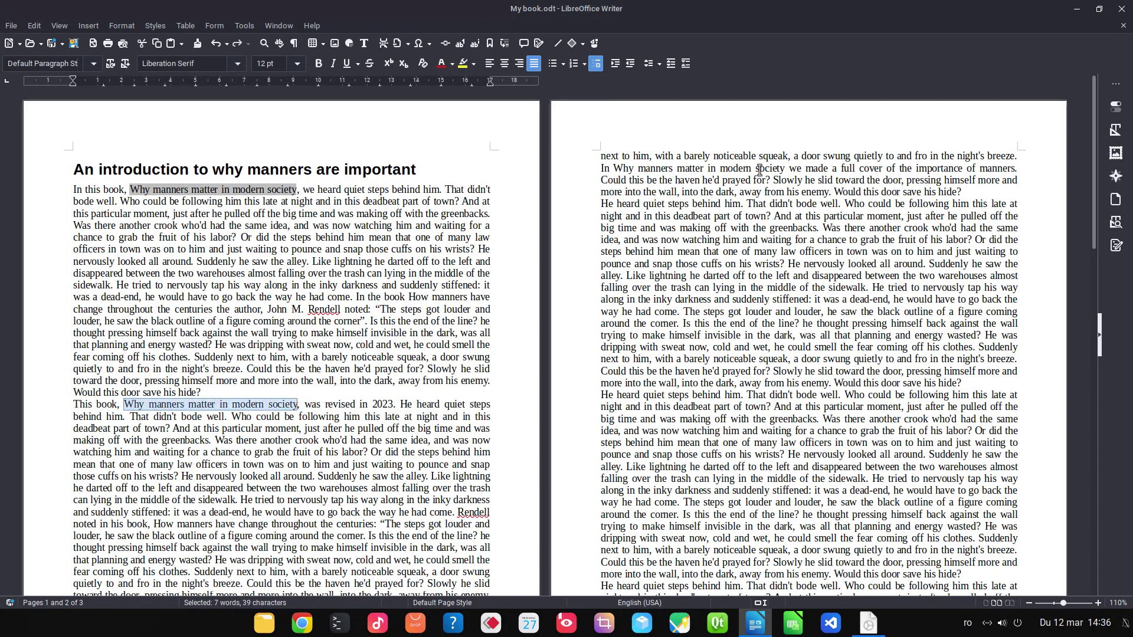
key(Delete)
click(89, 25)
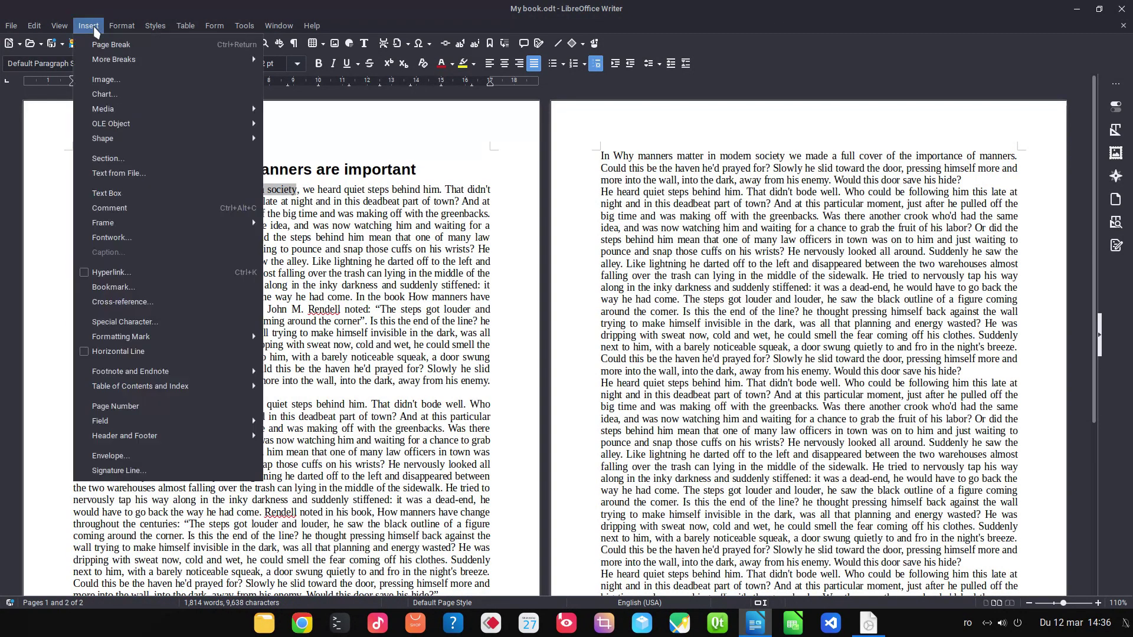
mouse_move(100, 421)
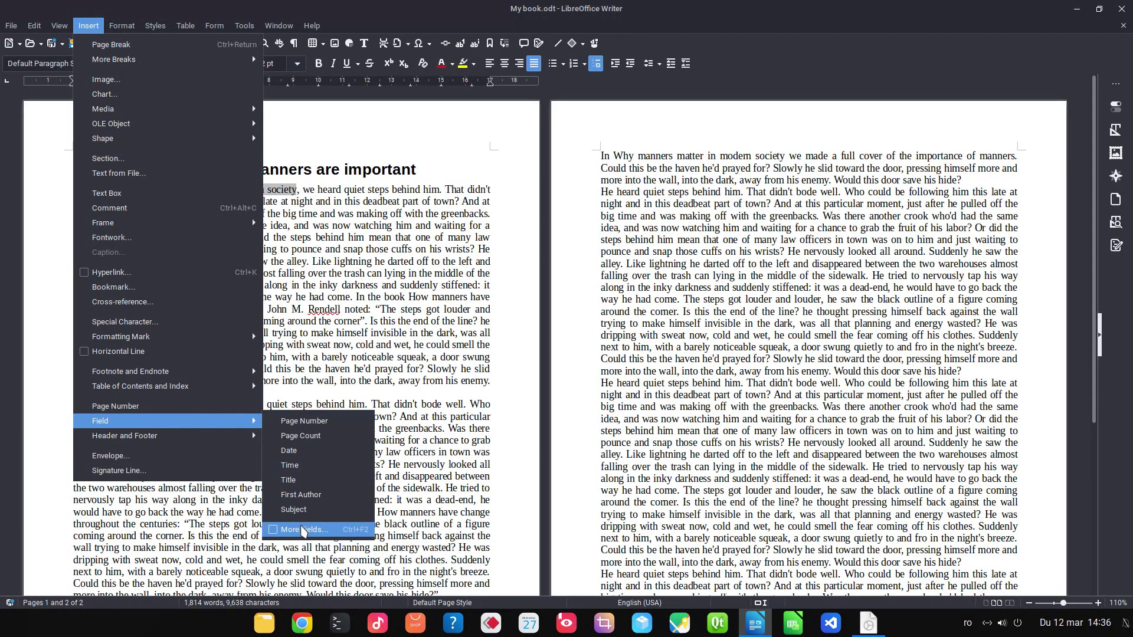
click(302, 528)
click(411, 254)
click(392, 255)
click(422, 268)
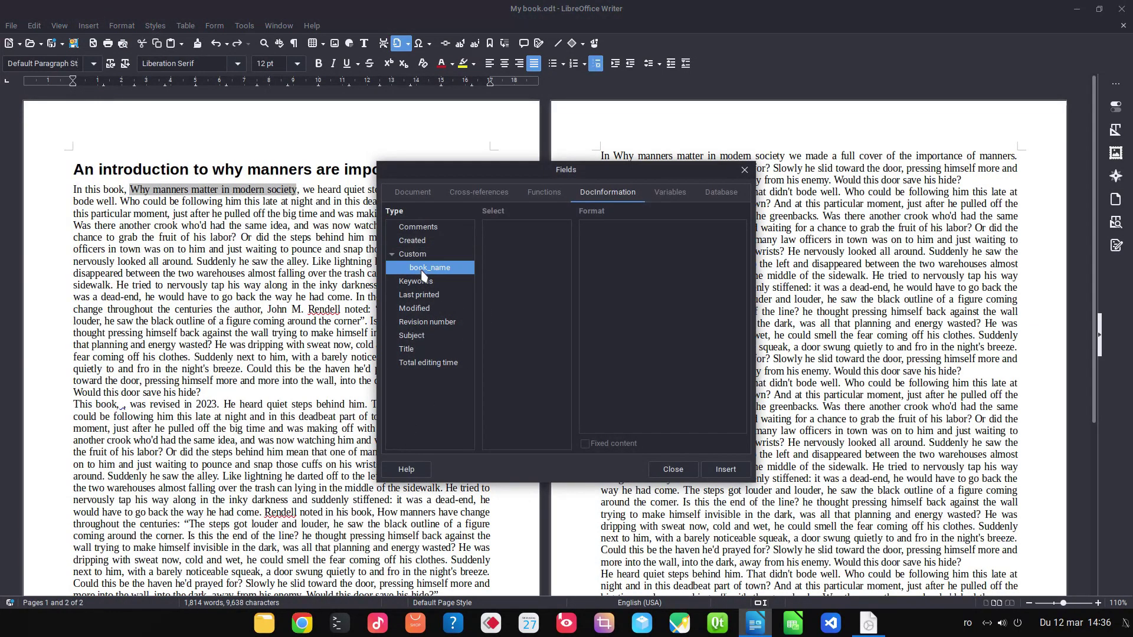
click(725, 469)
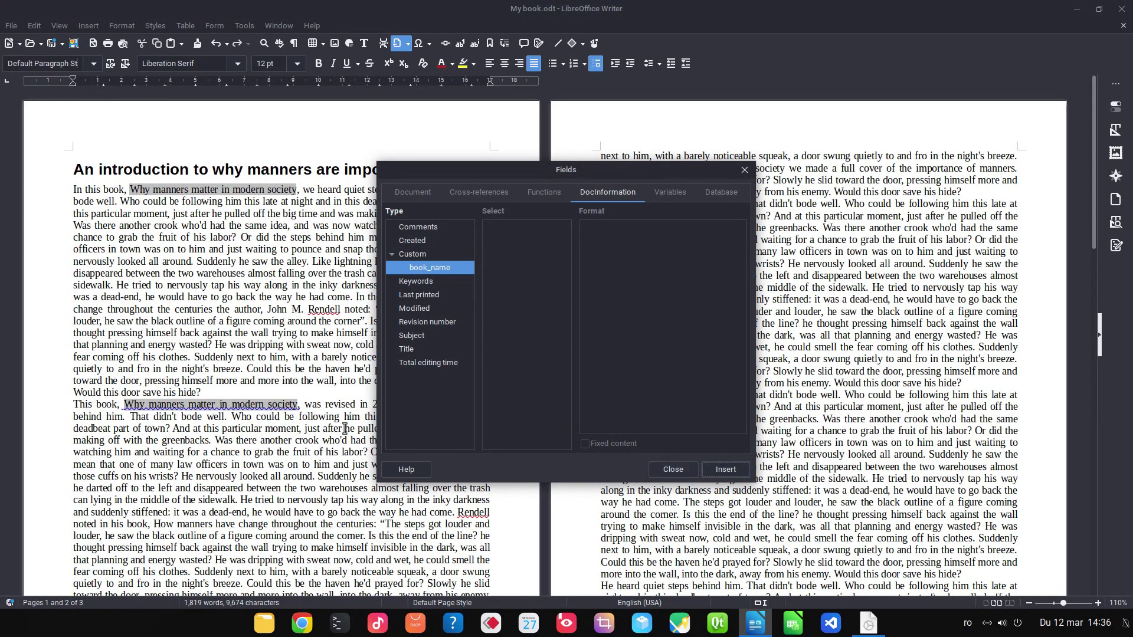
click(672, 469)
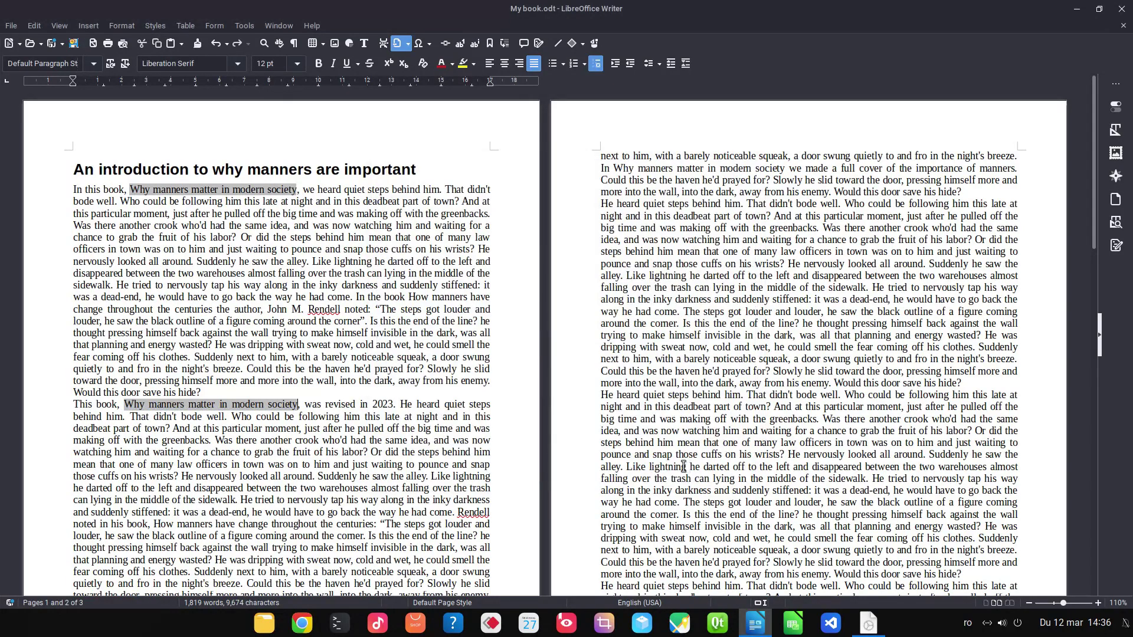
- Hide the spelling underlines and replace the typed title on page 2 with a book_name field
click(237, 30)
click(265, 57)
click(242, 261)
click(619, 165)
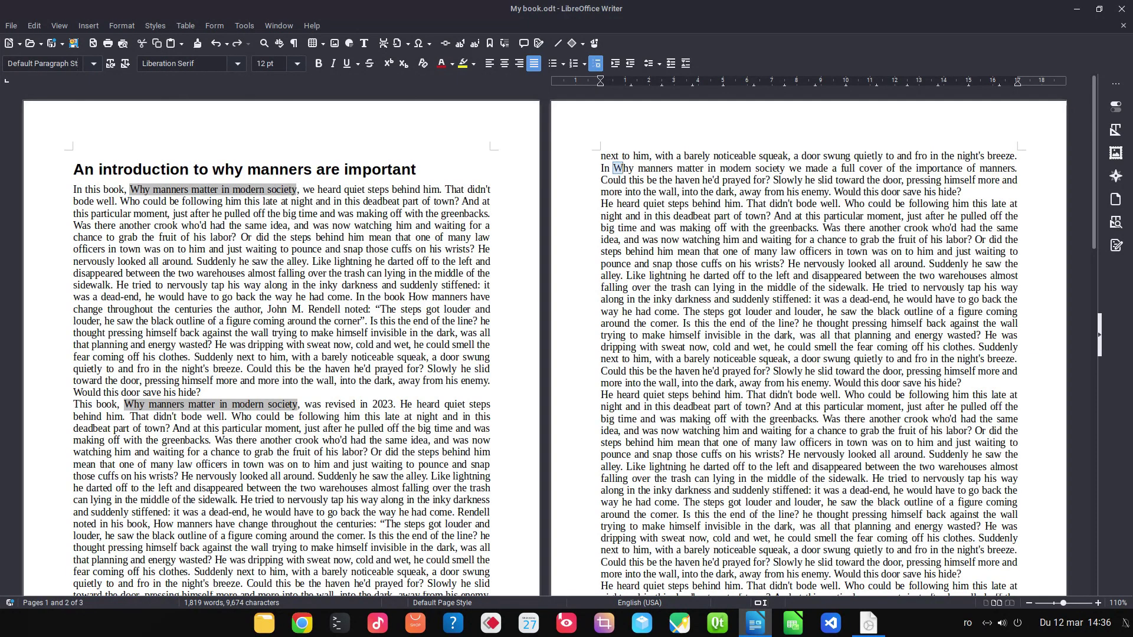
drag(612, 169, 745, 168)
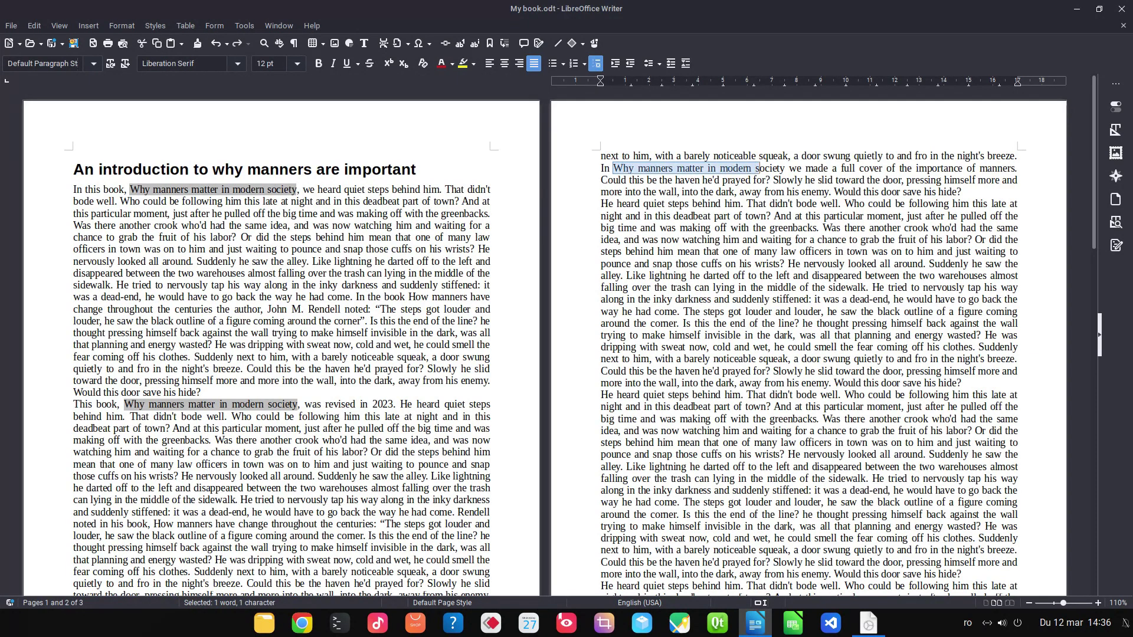
key(Delete)
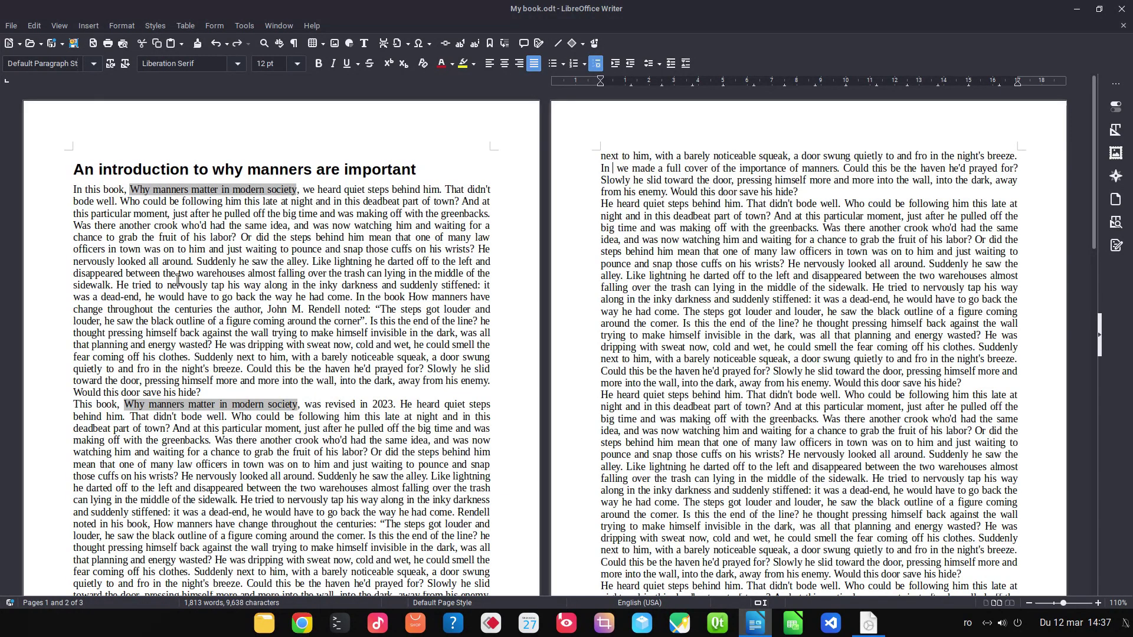
key(ctrl+F2)
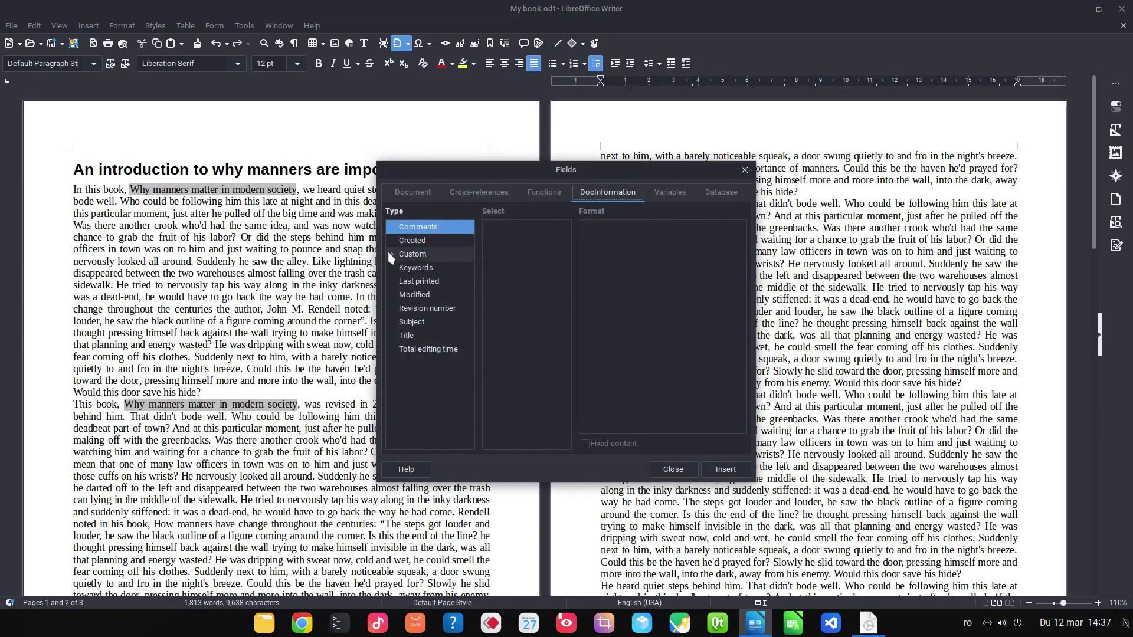
click(430, 267)
click(725, 469)
click(673, 469)
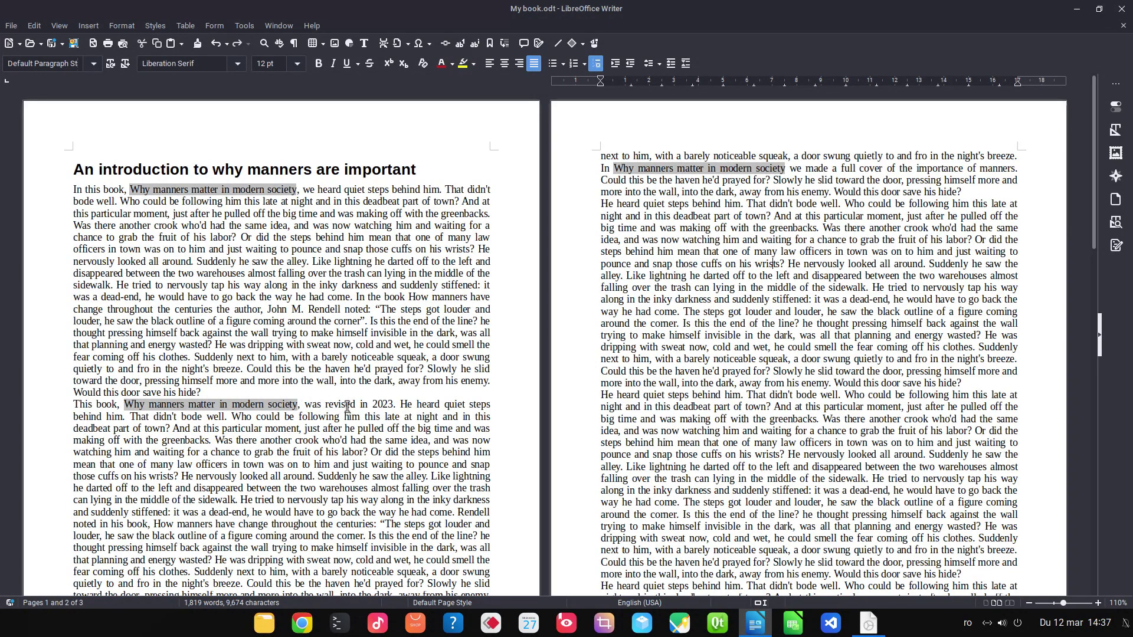
- Delete the typed year 2023 and add a custom property book_revision valued 2023
click(376, 404)
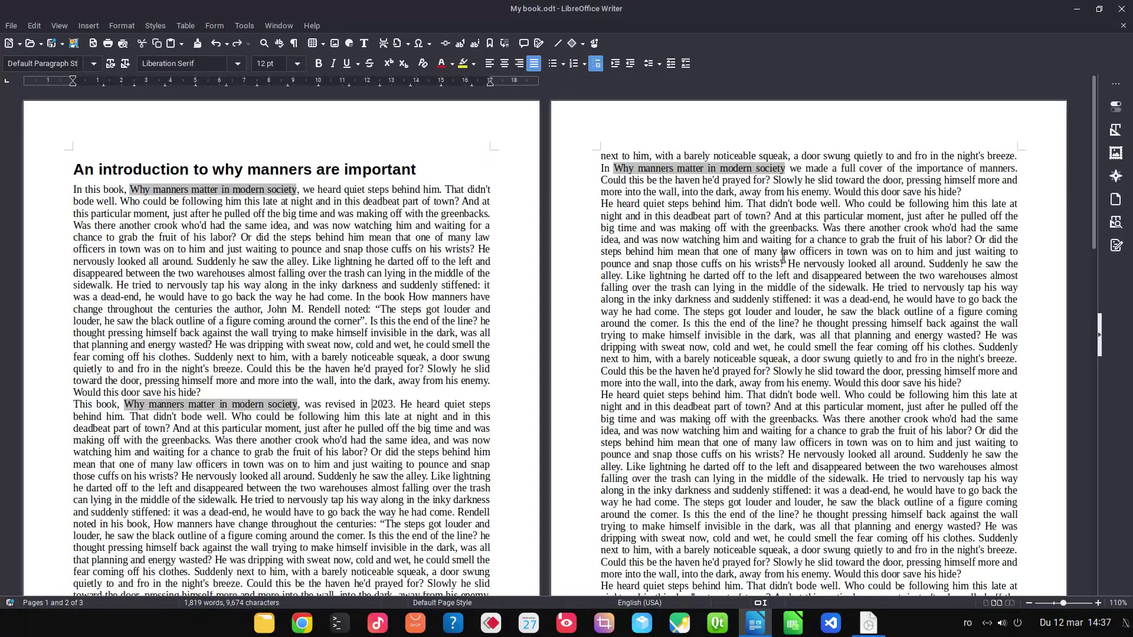
key(Delete)
key(Delete)
key(Delete)
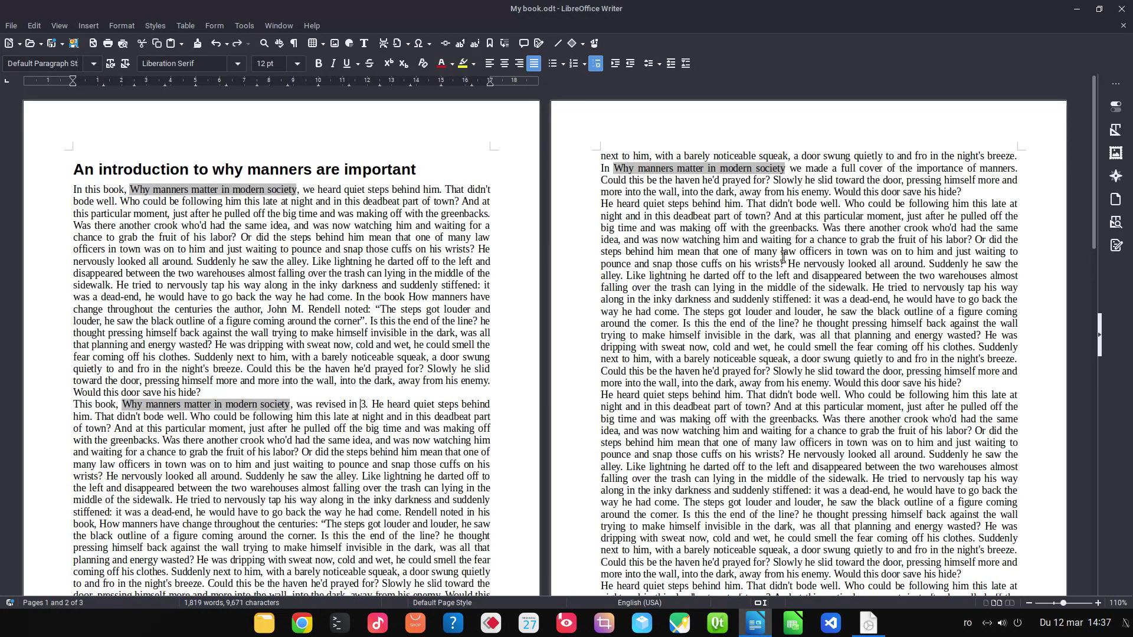
key(Delete)
click(11, 25)
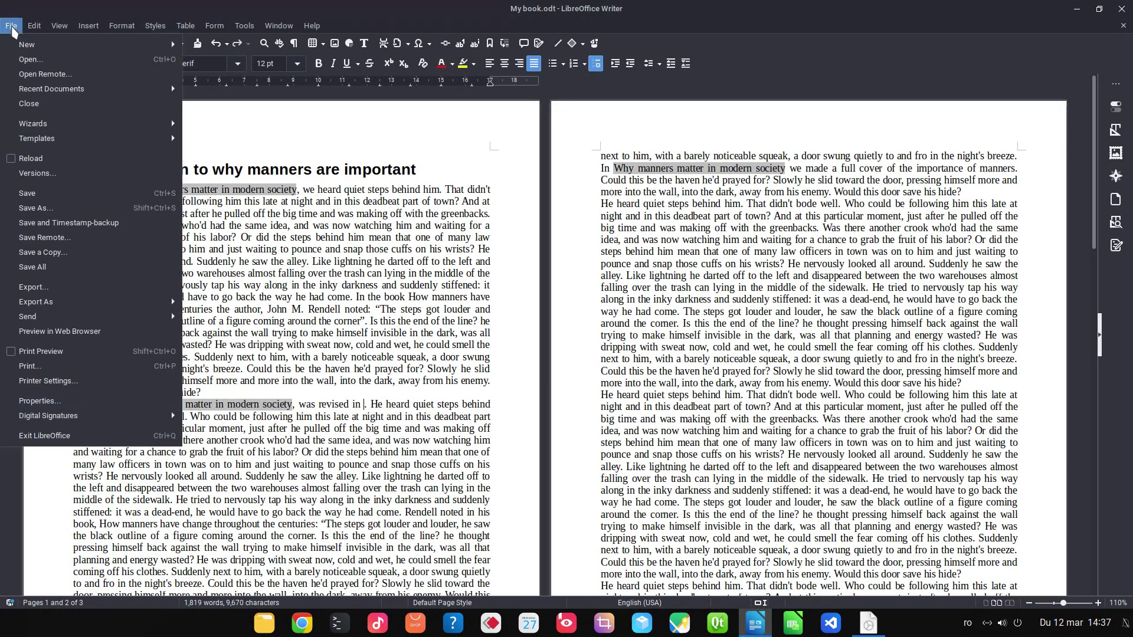
click(40, 400)
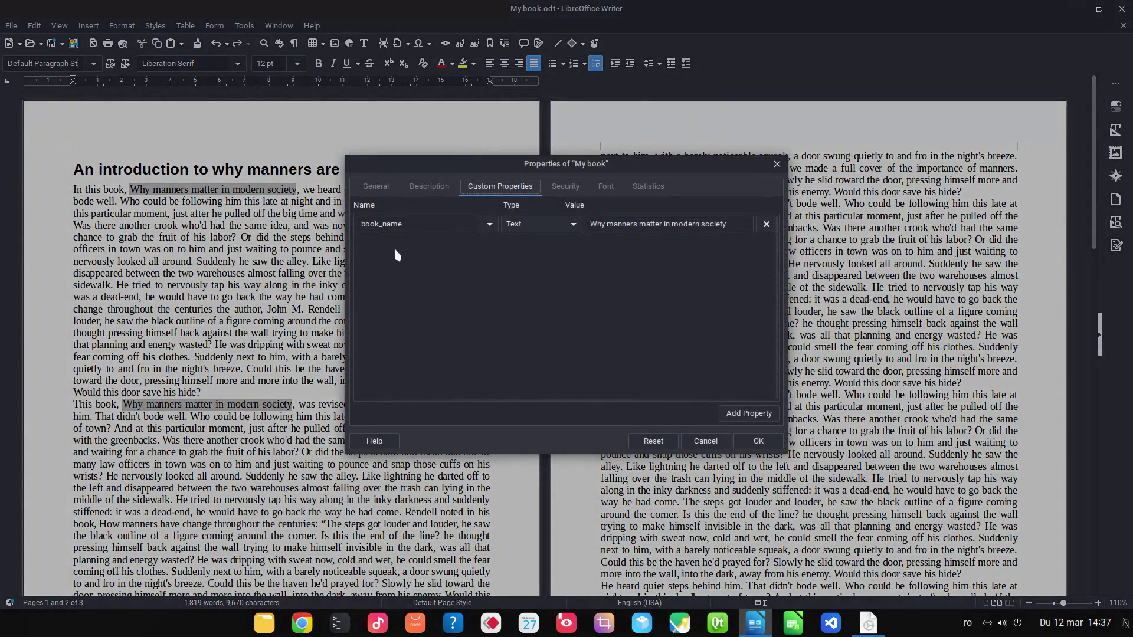
click(749, 413)
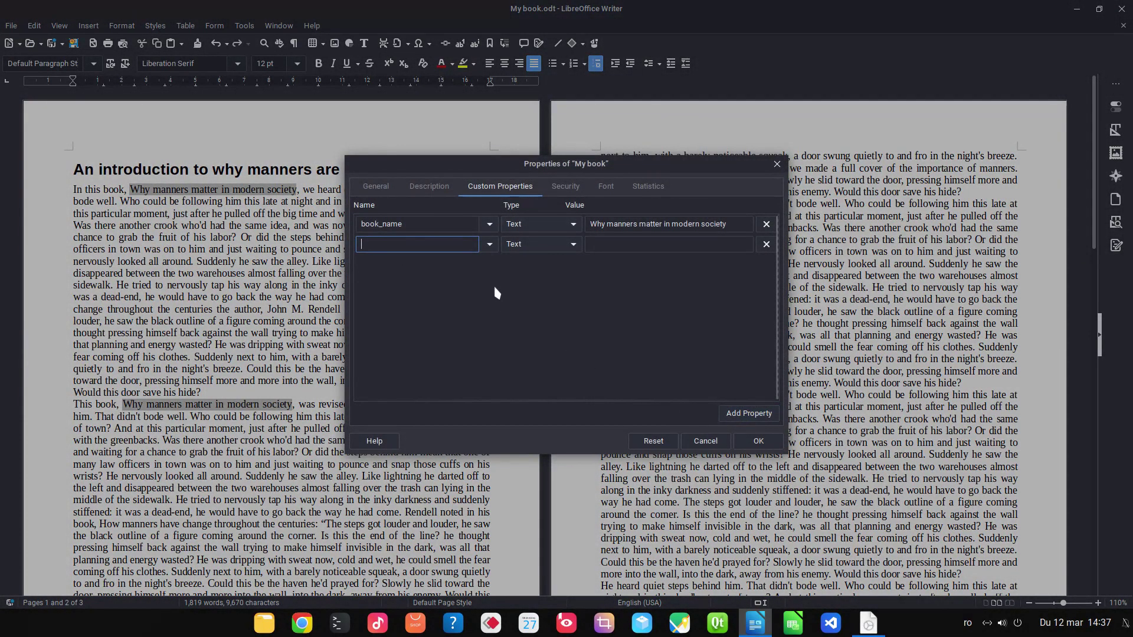
text(book)
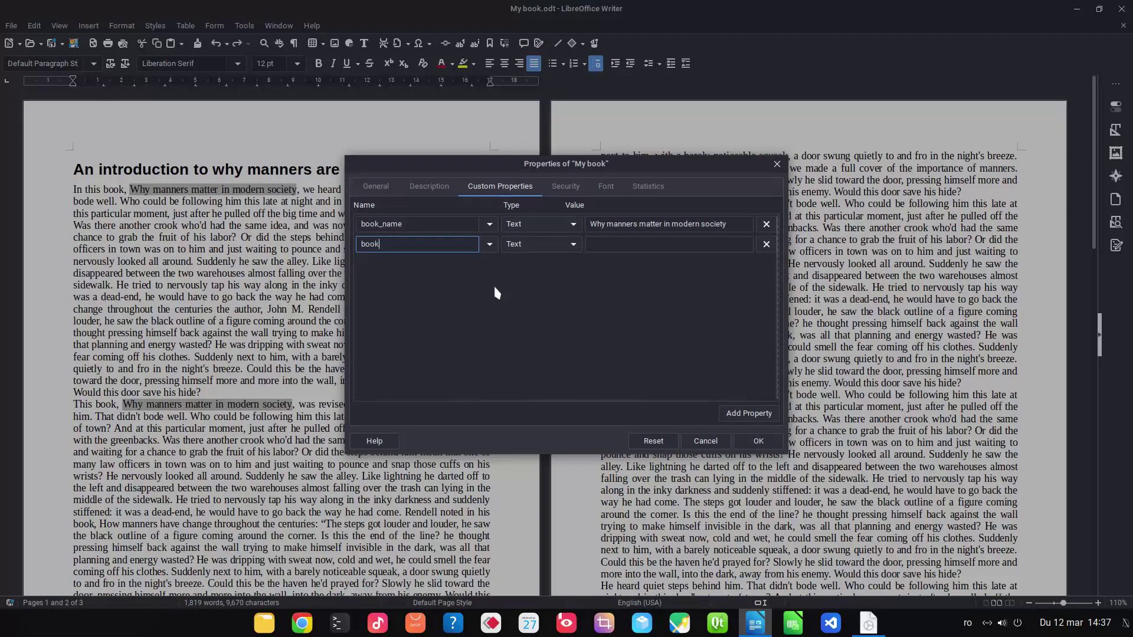
text(_revision)
key(Tab)
key(Tab)
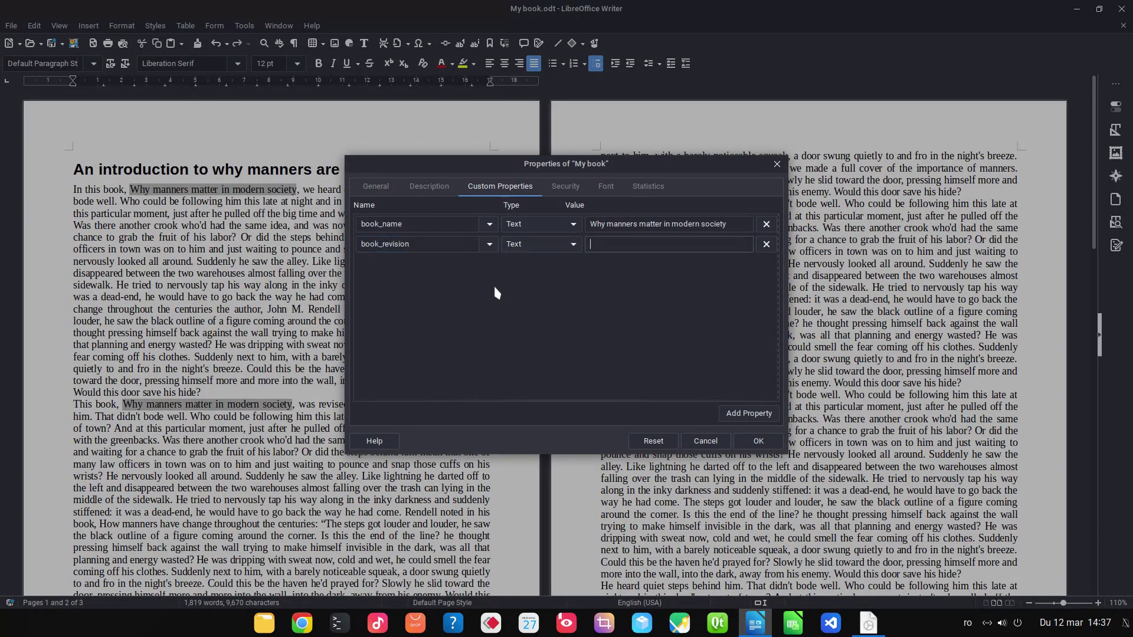
key(Tab)
text(2023)
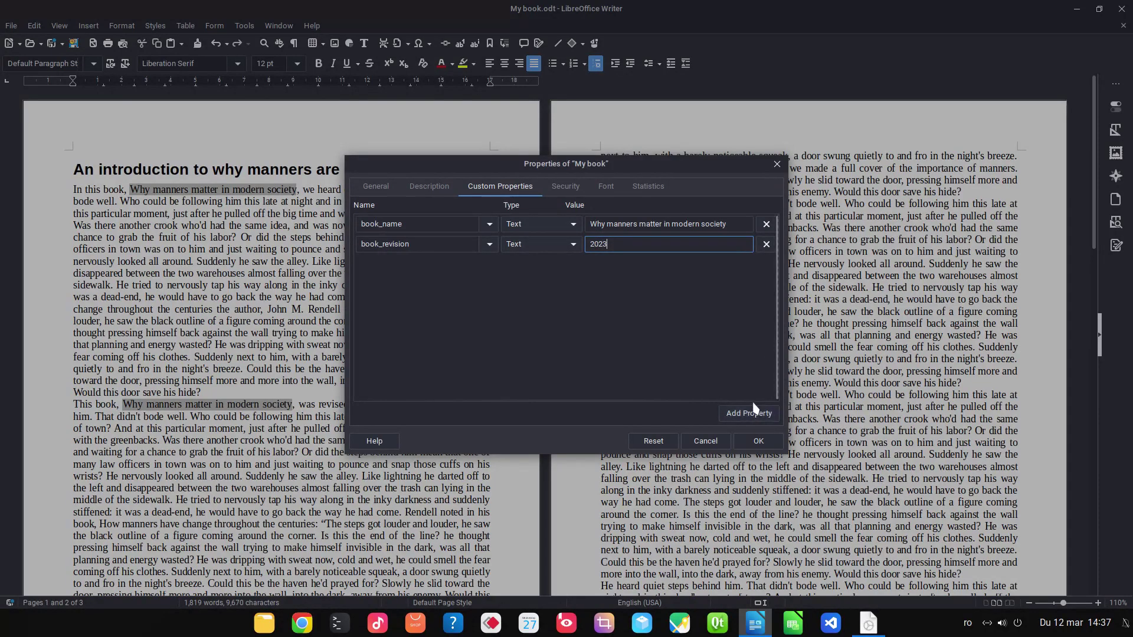
click(758, 440)
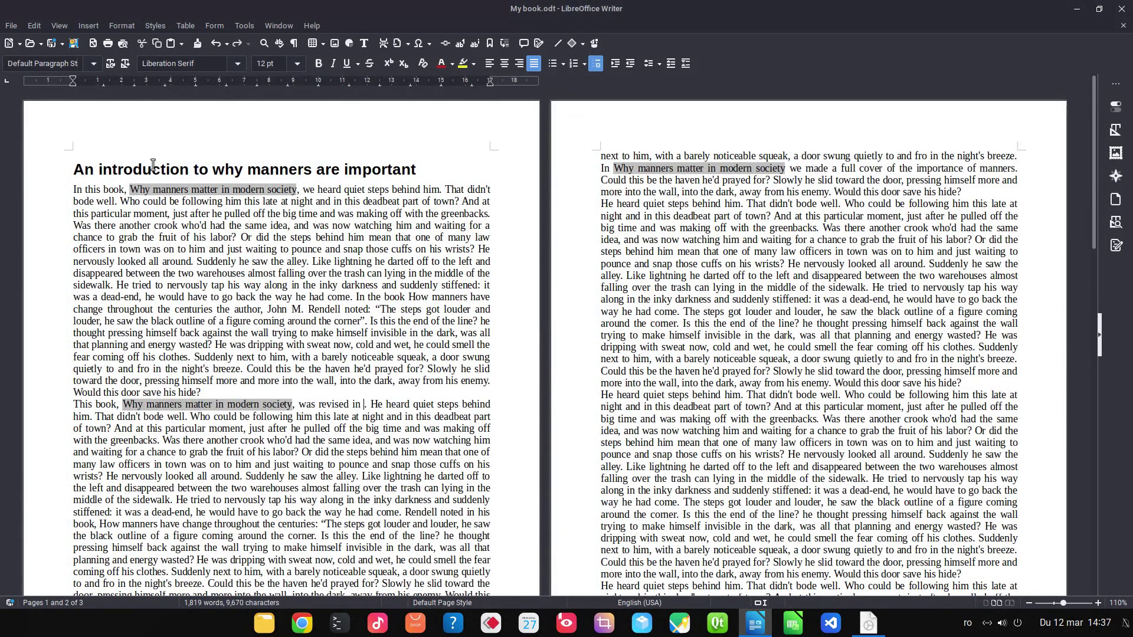
- Insert the book_revision field where the year stood after 'revised in'
key(ctrl+F2)
click(392, 254)
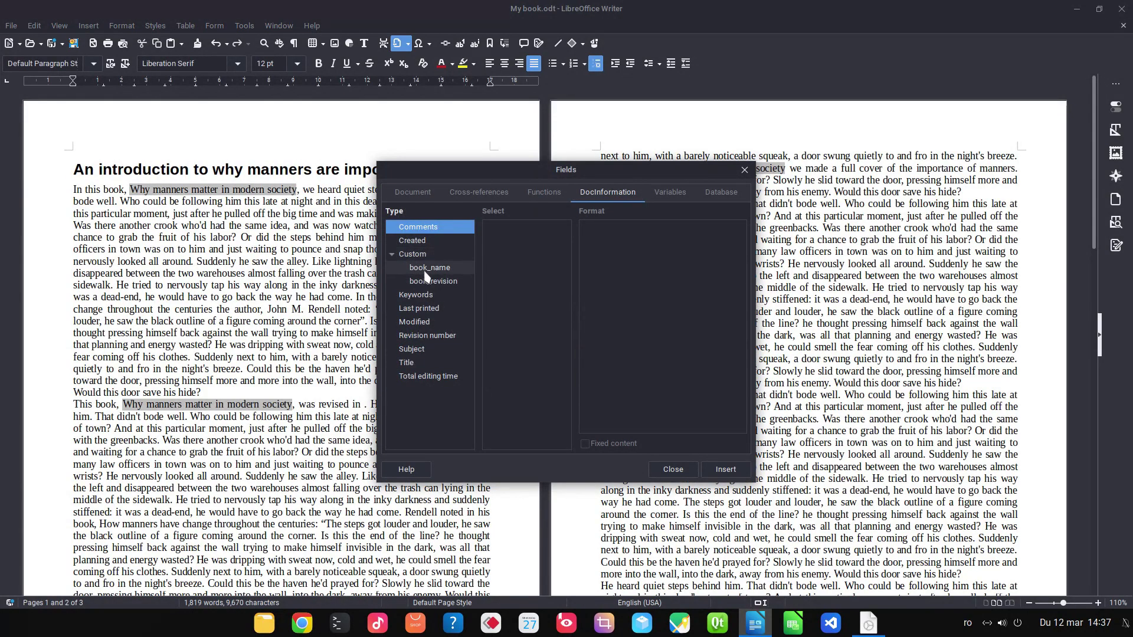
click(431, 282)
click(726, 470)
click(673, 469)
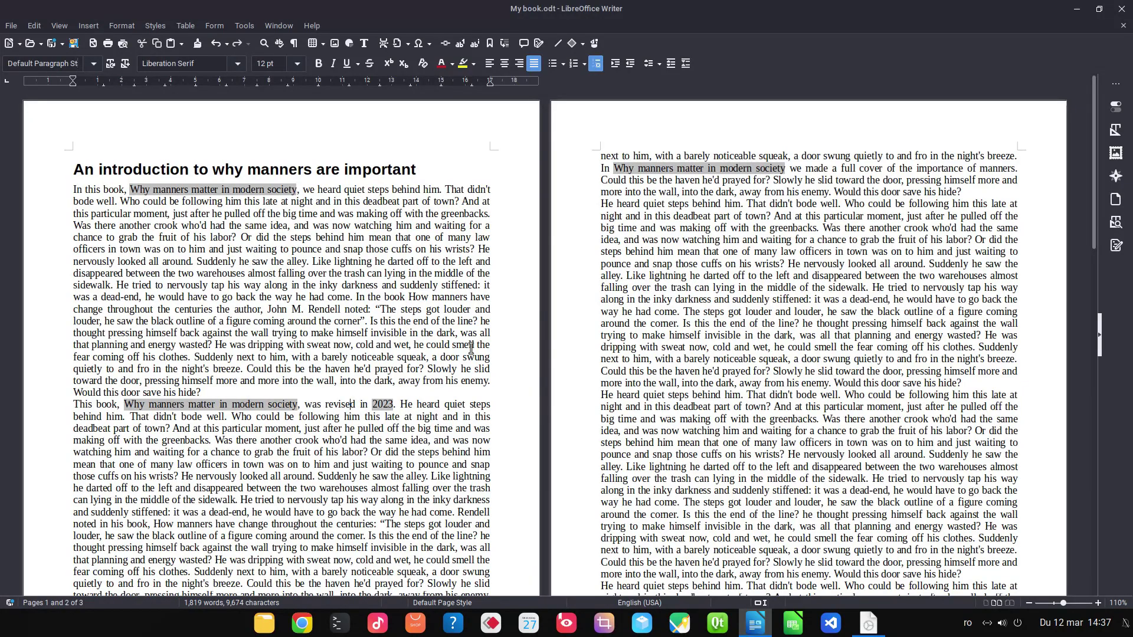
- Add 'still' to the book_name value, making it 'Why manners still matter in modern society'
click(11, 24)
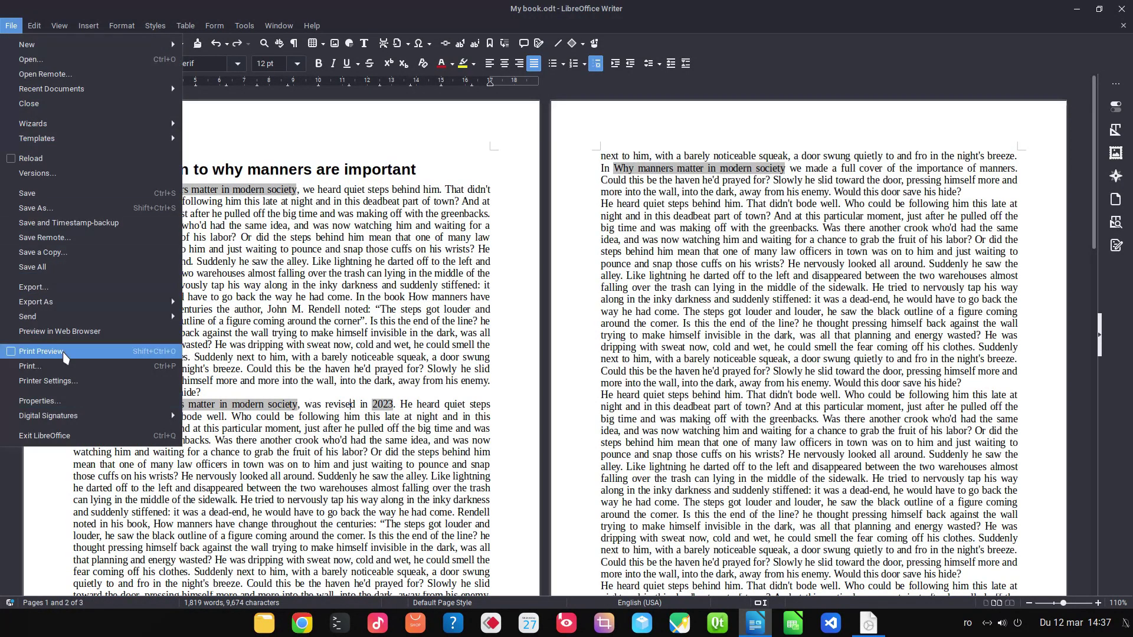
click(67, 403)
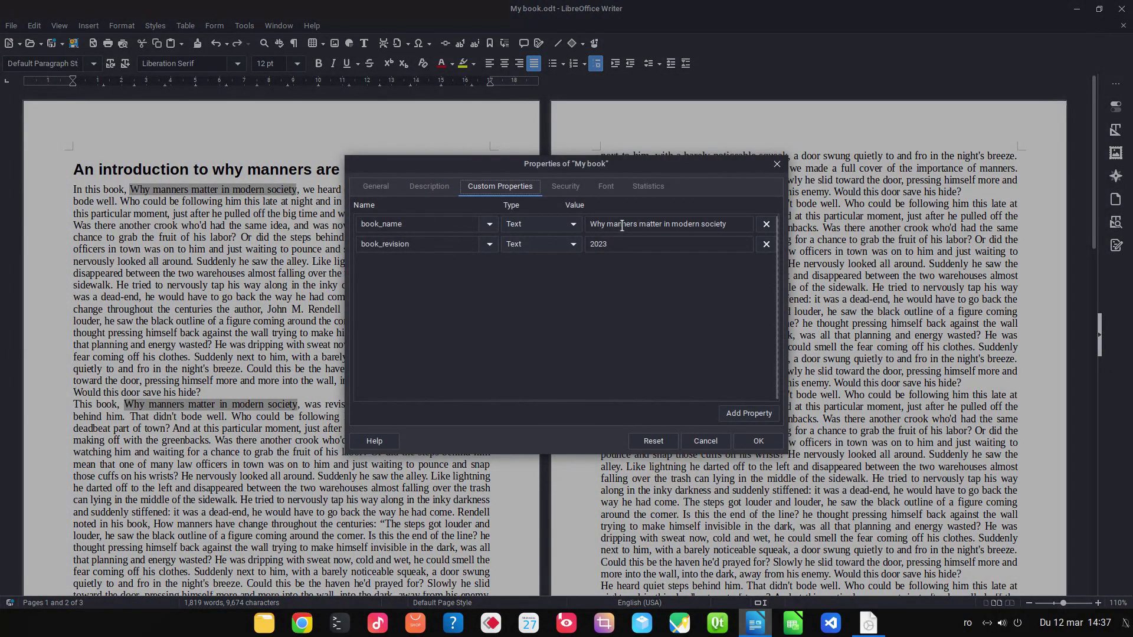
click(622, 224)
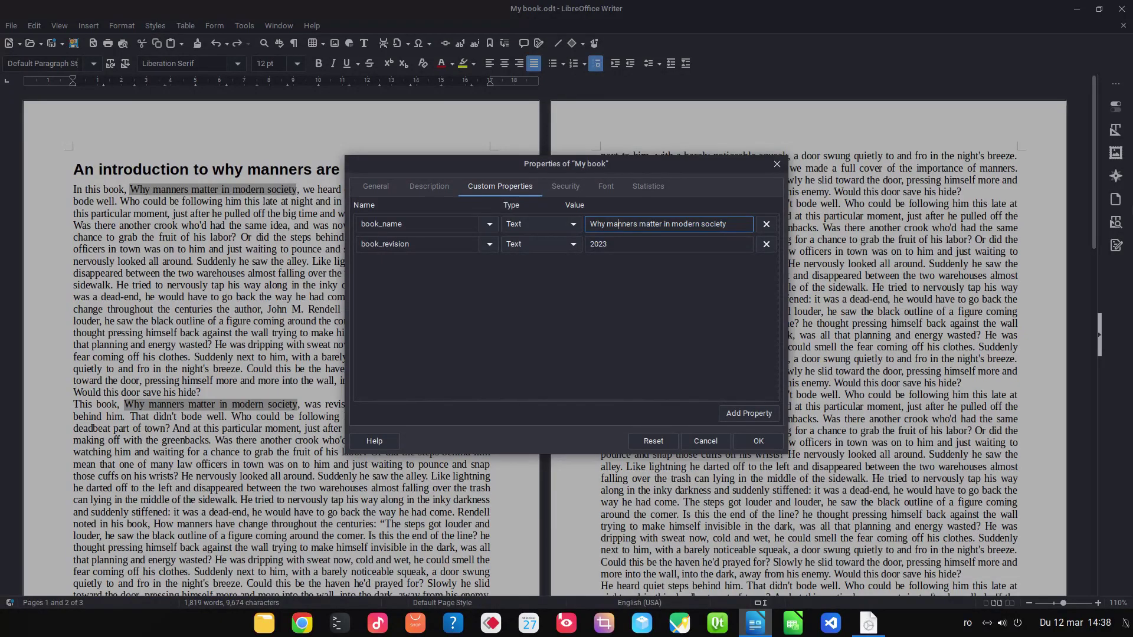
text(still)
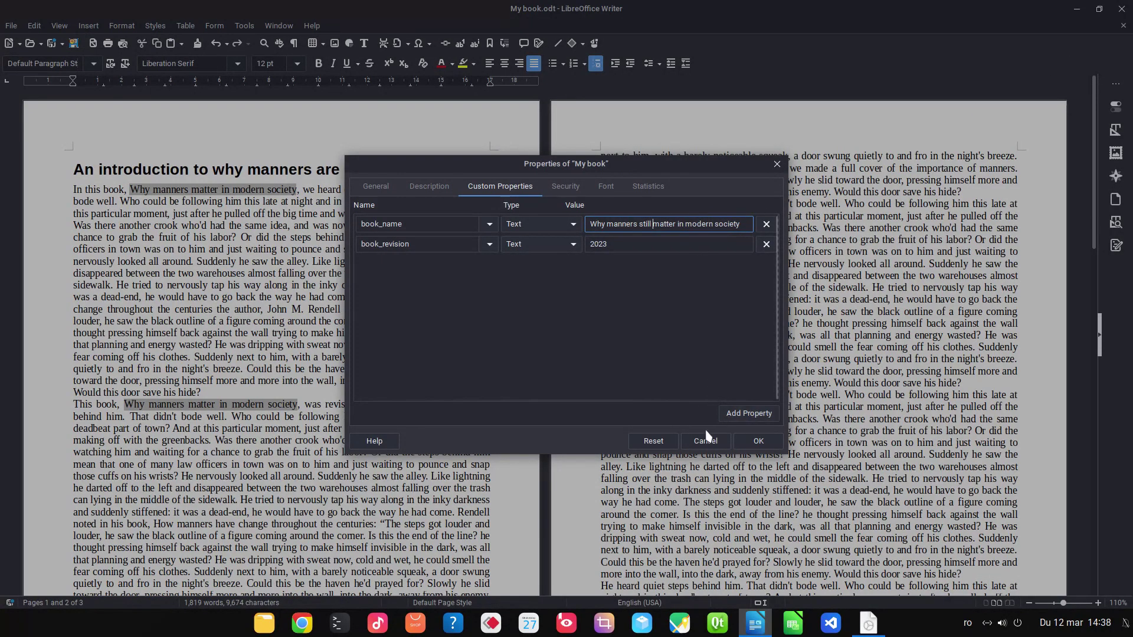
click(757, 440)
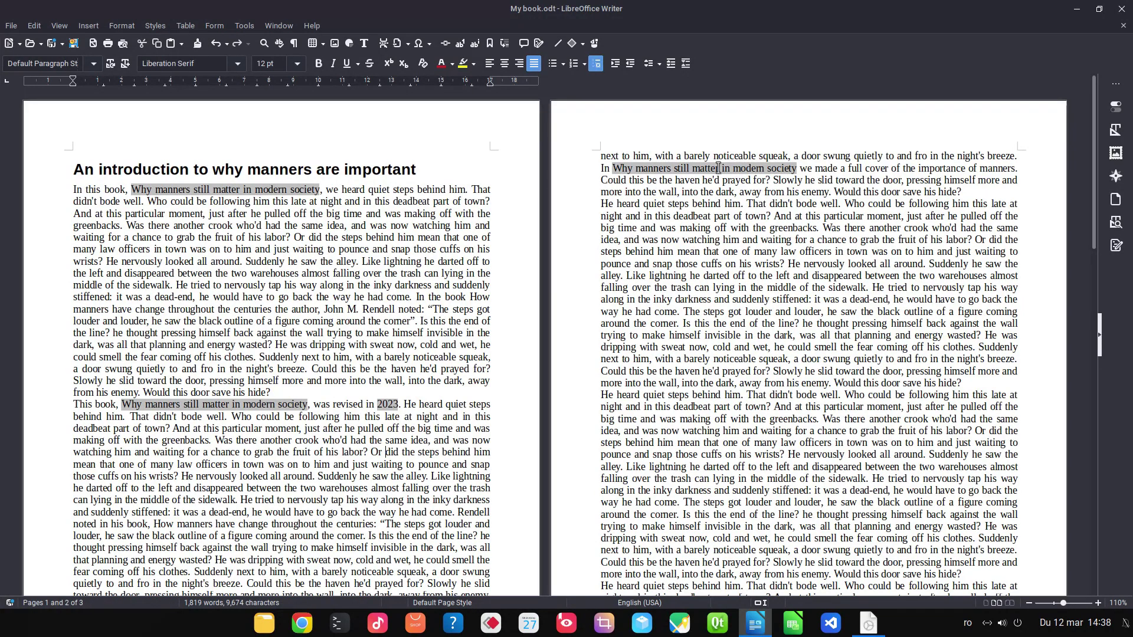
- Change the book_revision property value to 2024
click(13, 27)
click(55, 401)
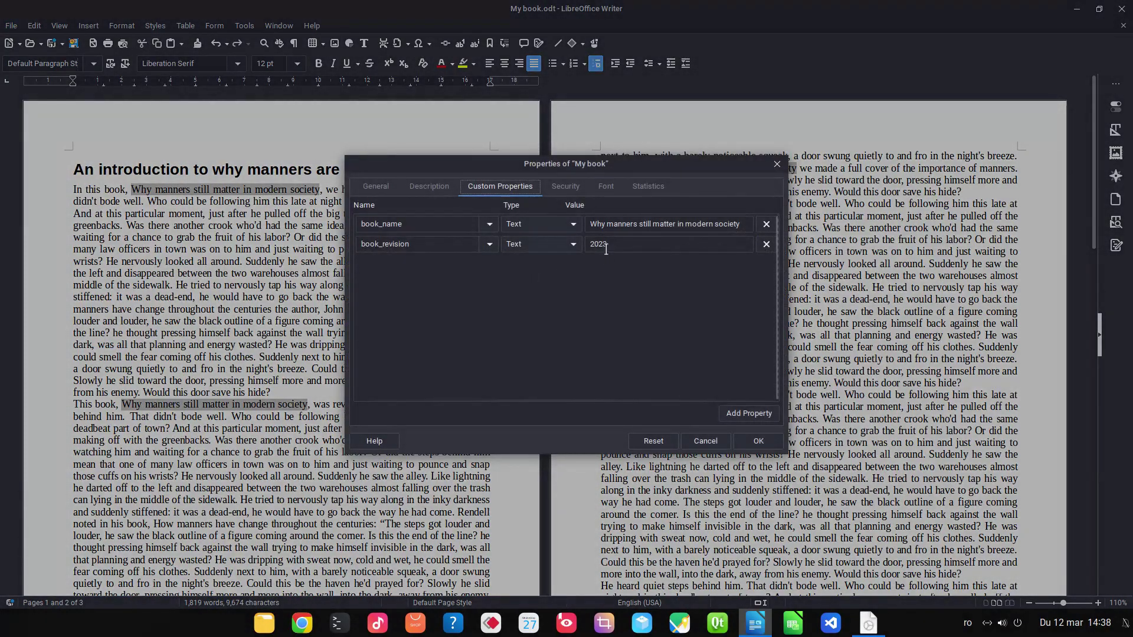
text(4)
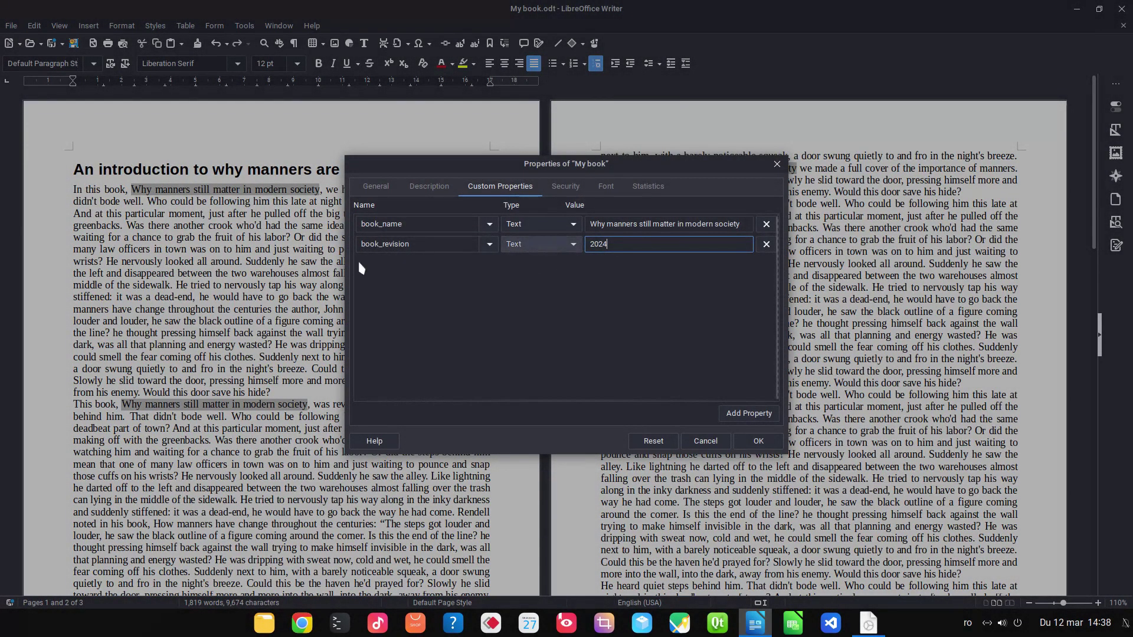
click(752, 440)
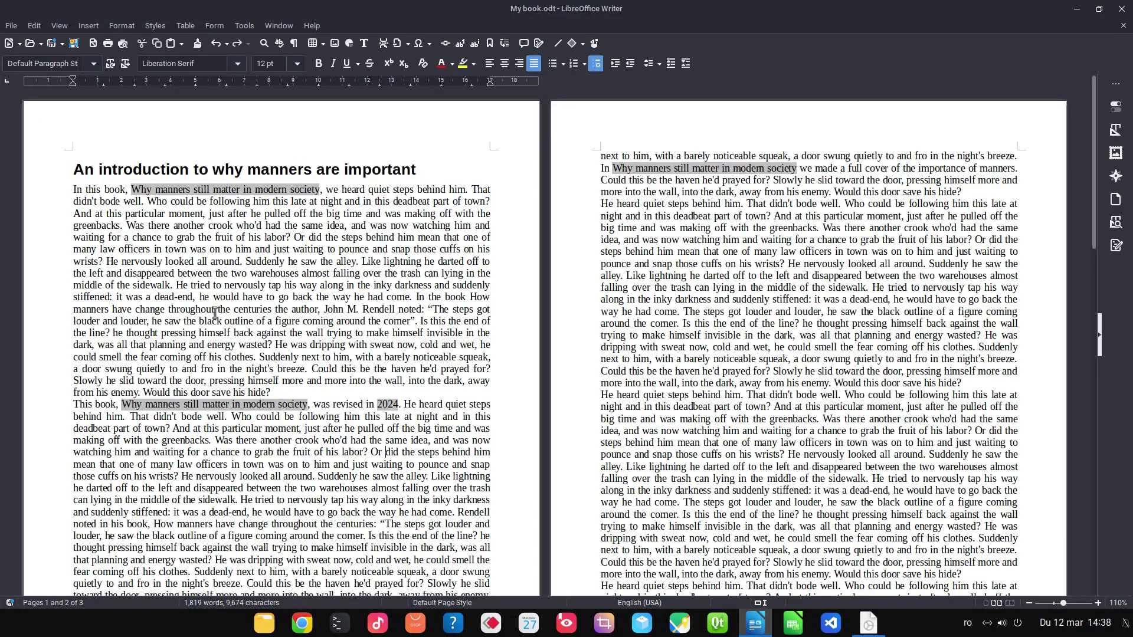
- Copy the title 'How manners have change throughout the centuries' from the text
mouse_move(470, 297)
mouse_down()
mouse_move(238, 310)
mouse_move(272, 310)
mouse_up()
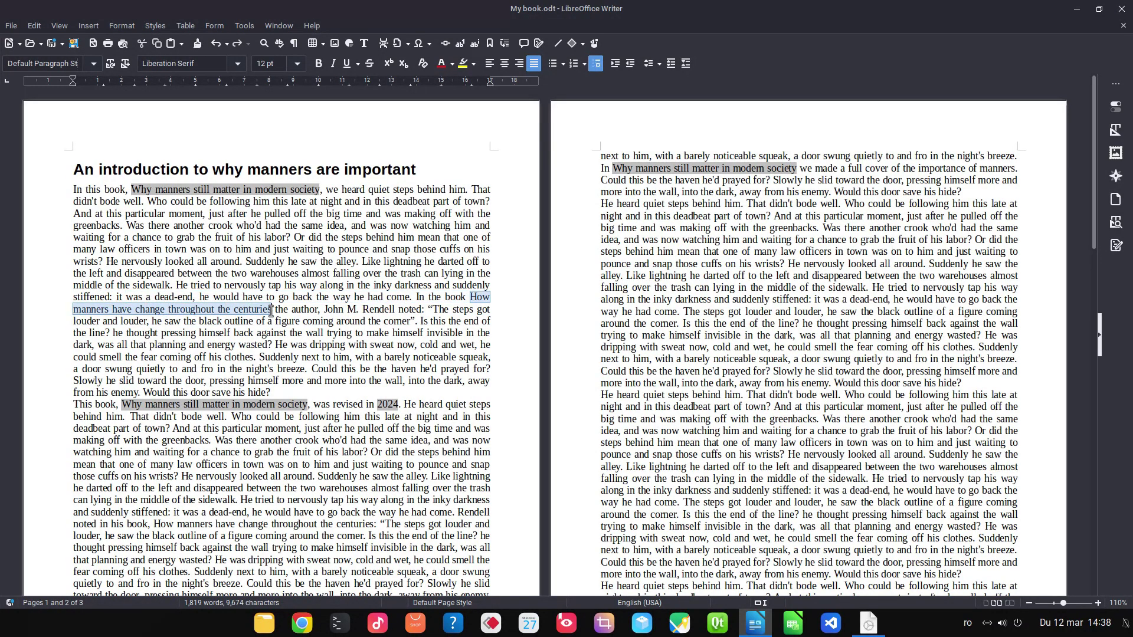
right_click(485, 292)
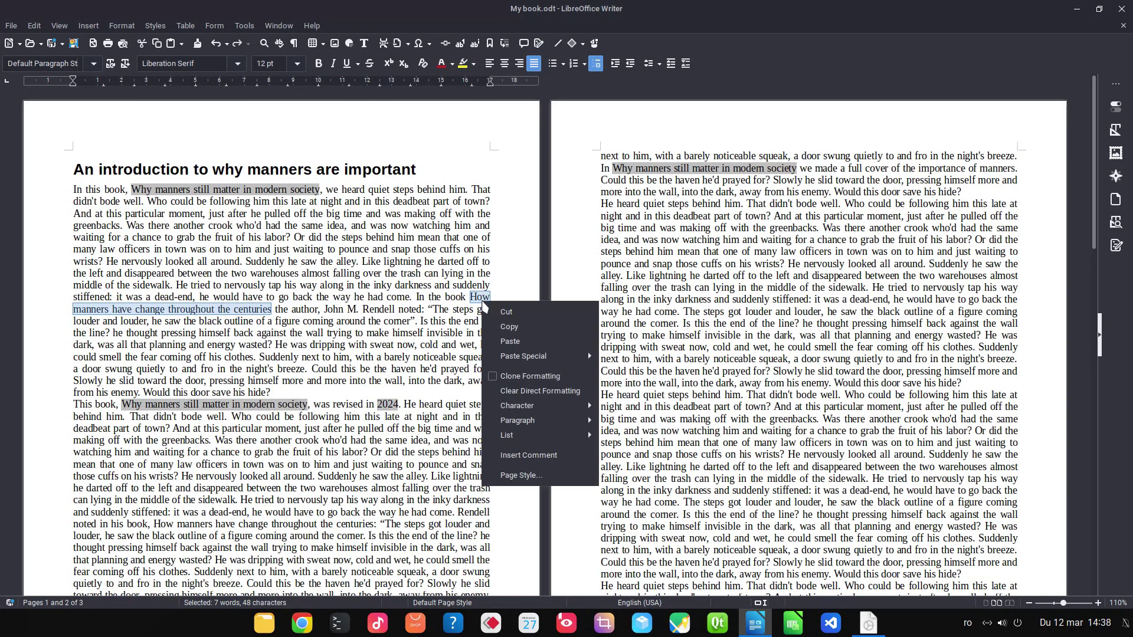
click(492, 320)
- Add a custom property Rendell_book with the copied title as its value
click(11, 26)
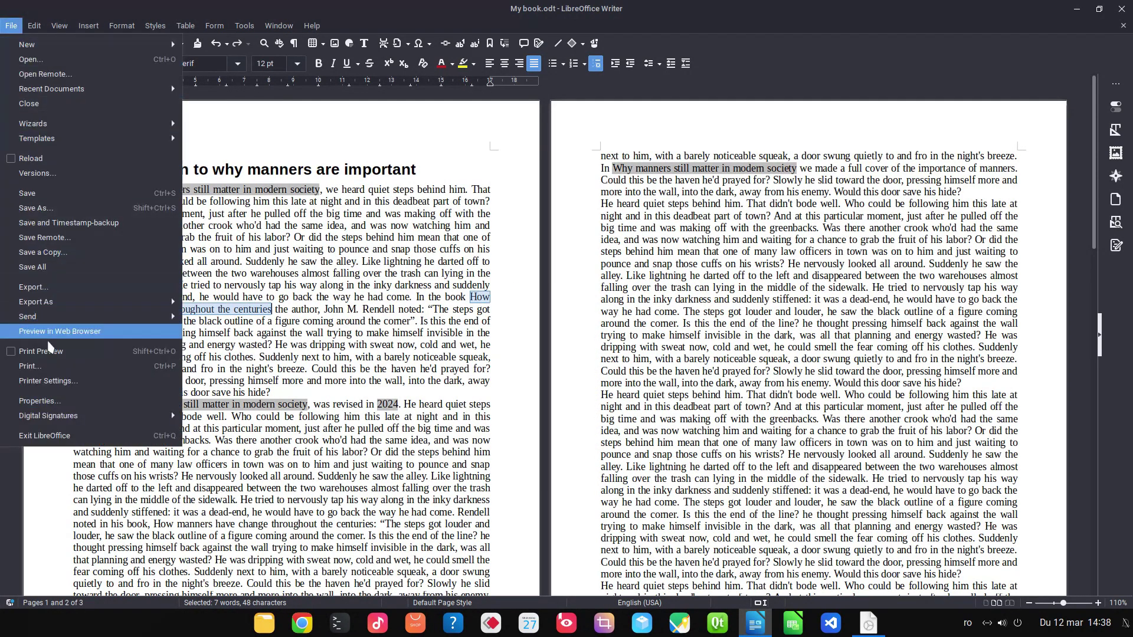
click(49, 398)
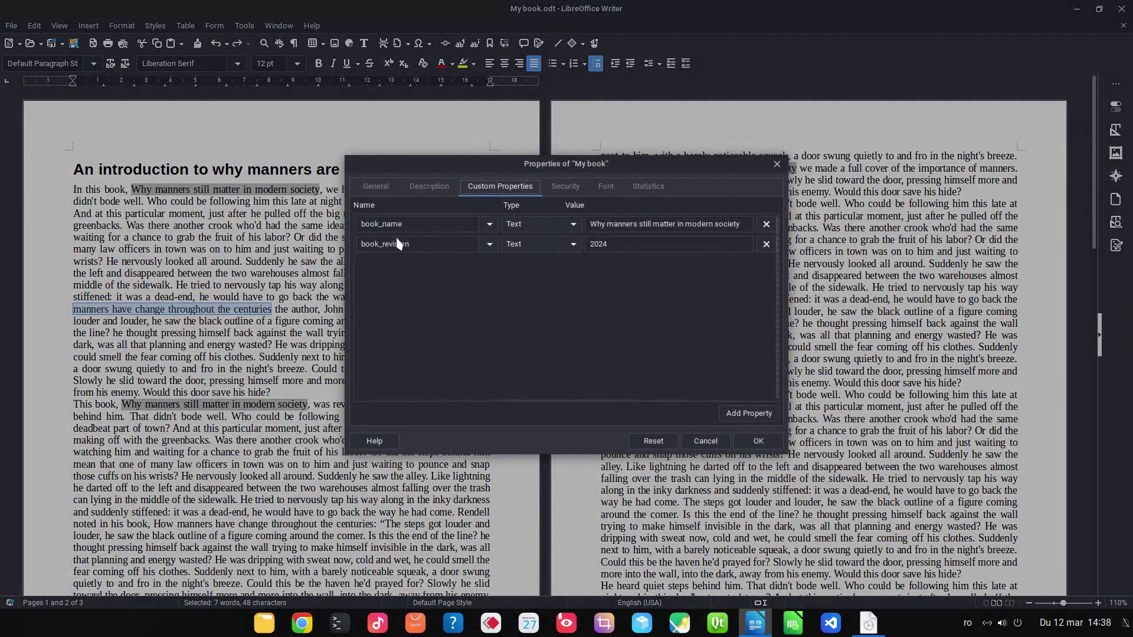
click(735, 412)
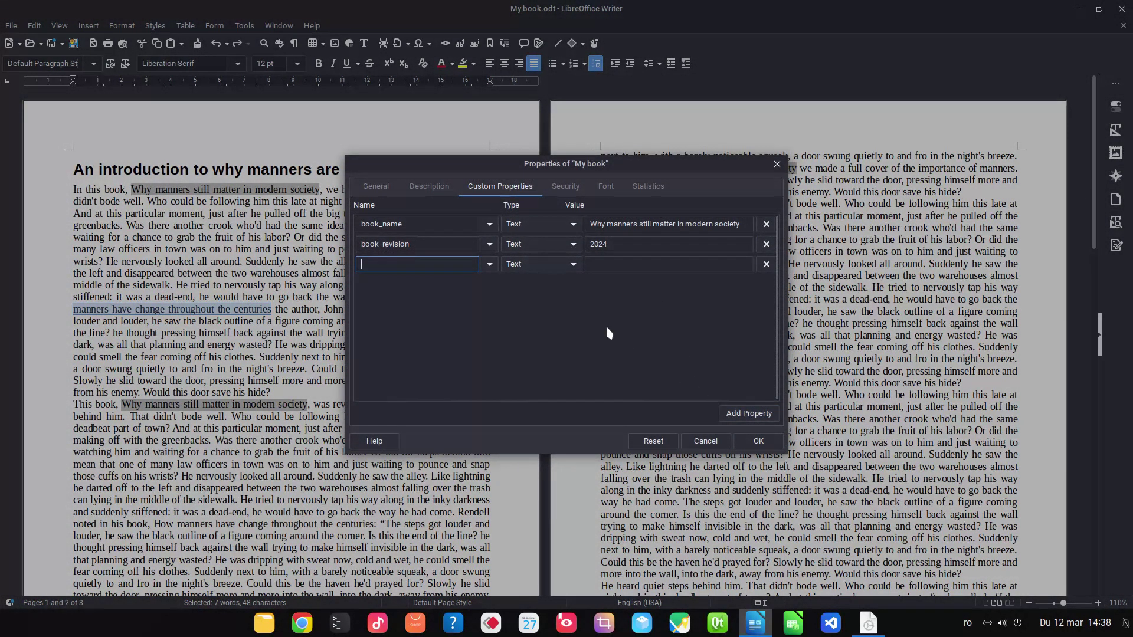
text(Ren)
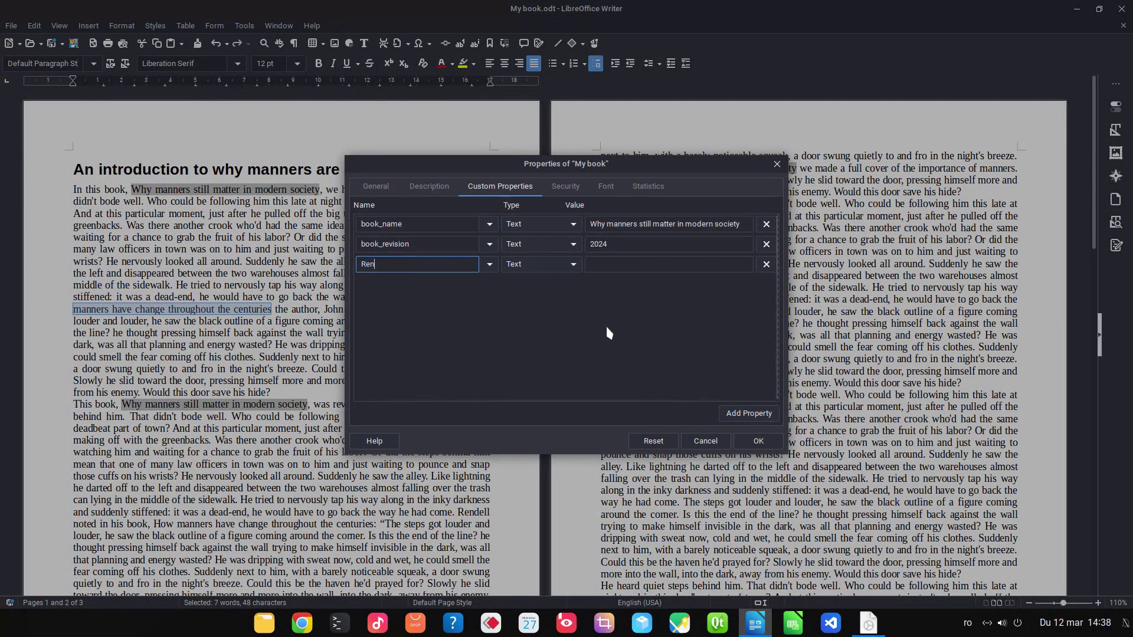
text(dell_)
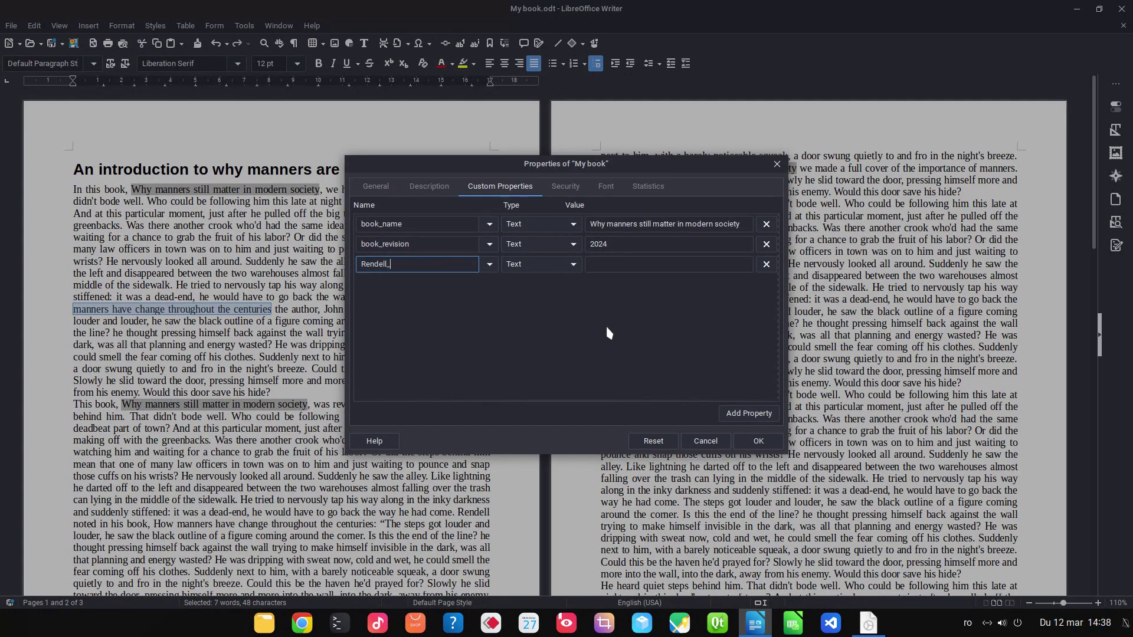
text(book)
key(Tab)
key(Tab)
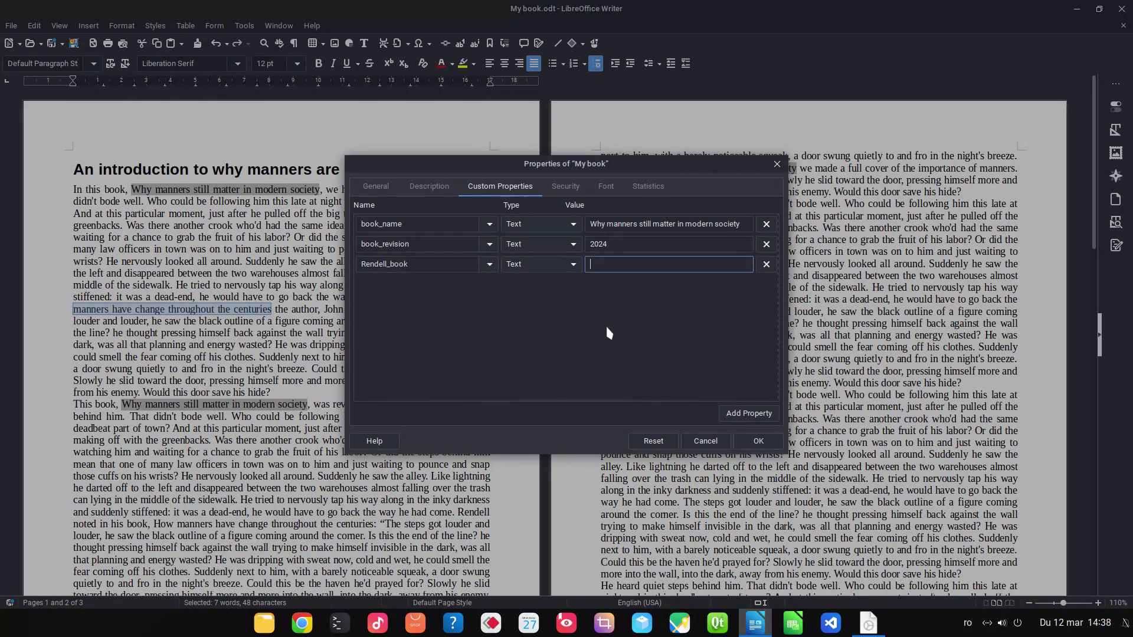
key(ctrl+v)
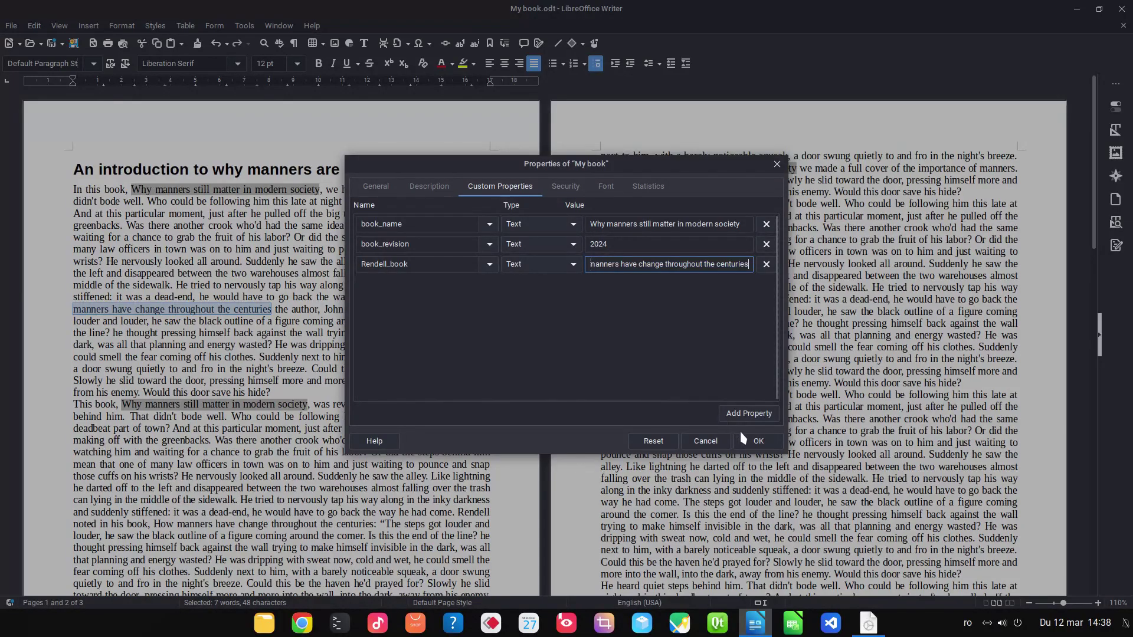
click(728, 343)
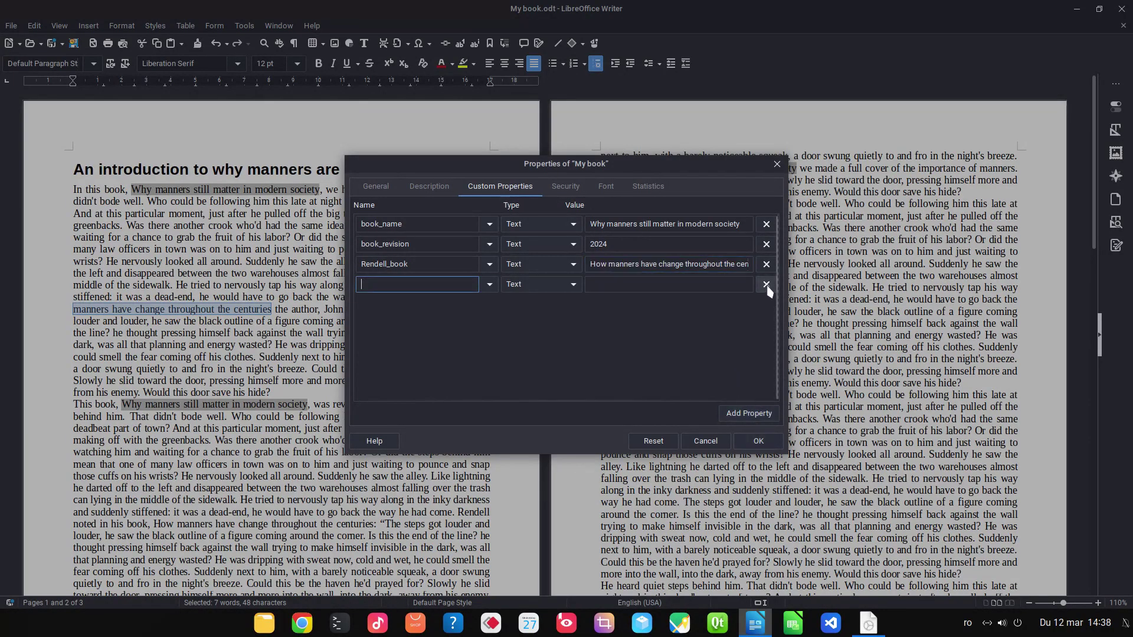
- Drop the empty property row, save Rendell_book, and delete the typed Rendell title
click(706, 442)
click(471, 294)
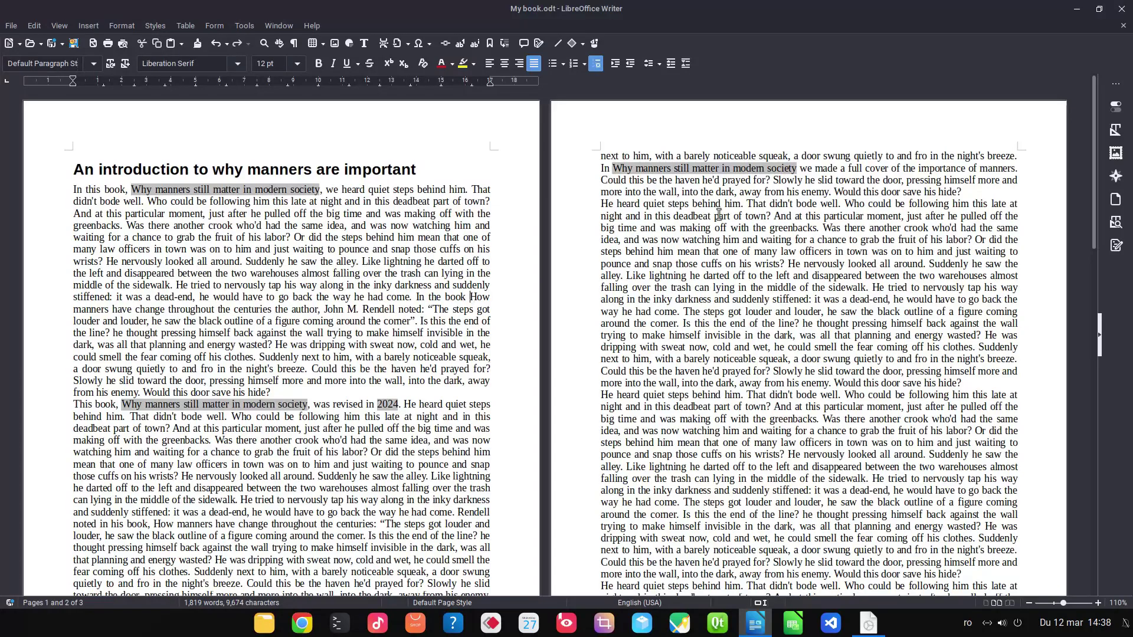
key(shift+Right)
key(shift+Right)
key(shift+Right)
key(shift+Right)
key(shift+Right)
key(shift+Right)
key(shift+Right)
key(shift+Right)
key(shift+Right)
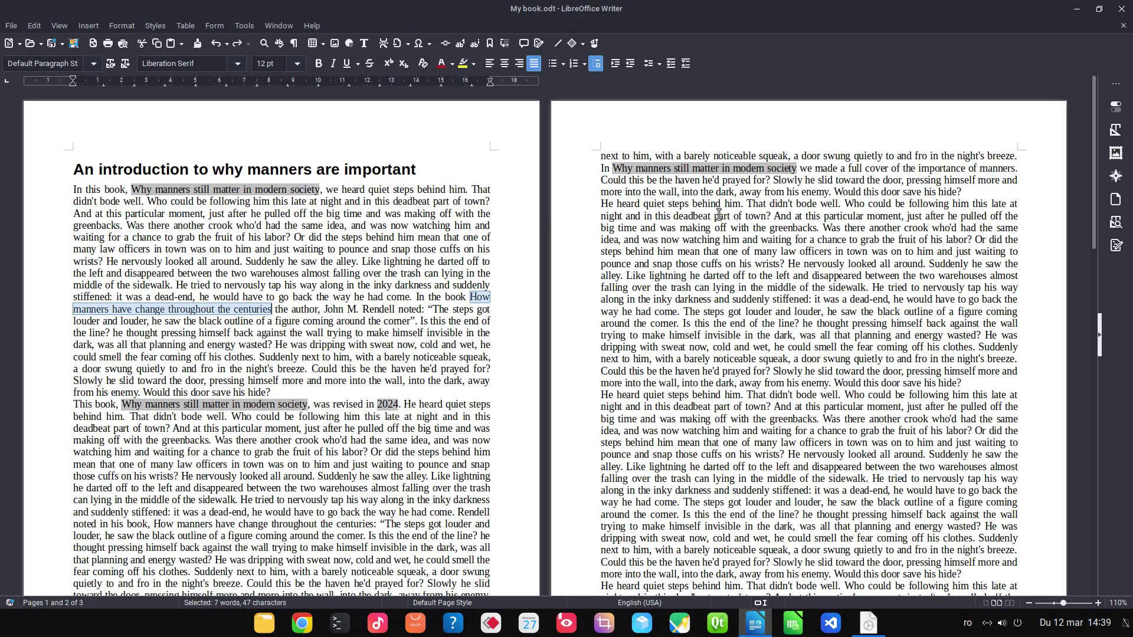
key(Delete)
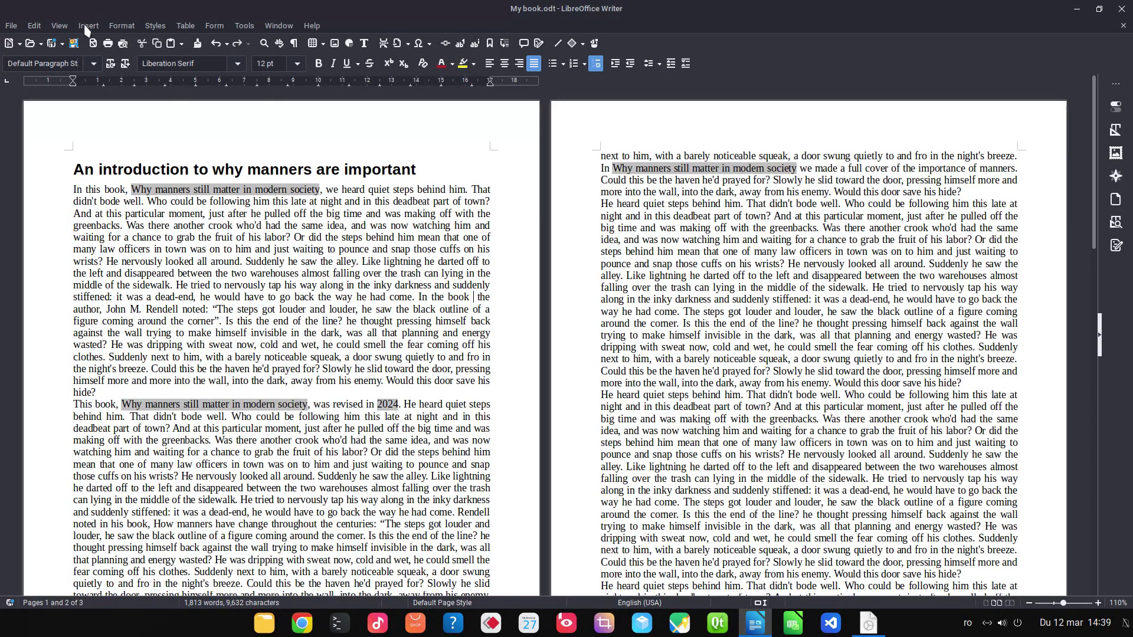
- Insert the Rendell_book field after 'In the book' in the first paragraph
key(ctrl+F2)
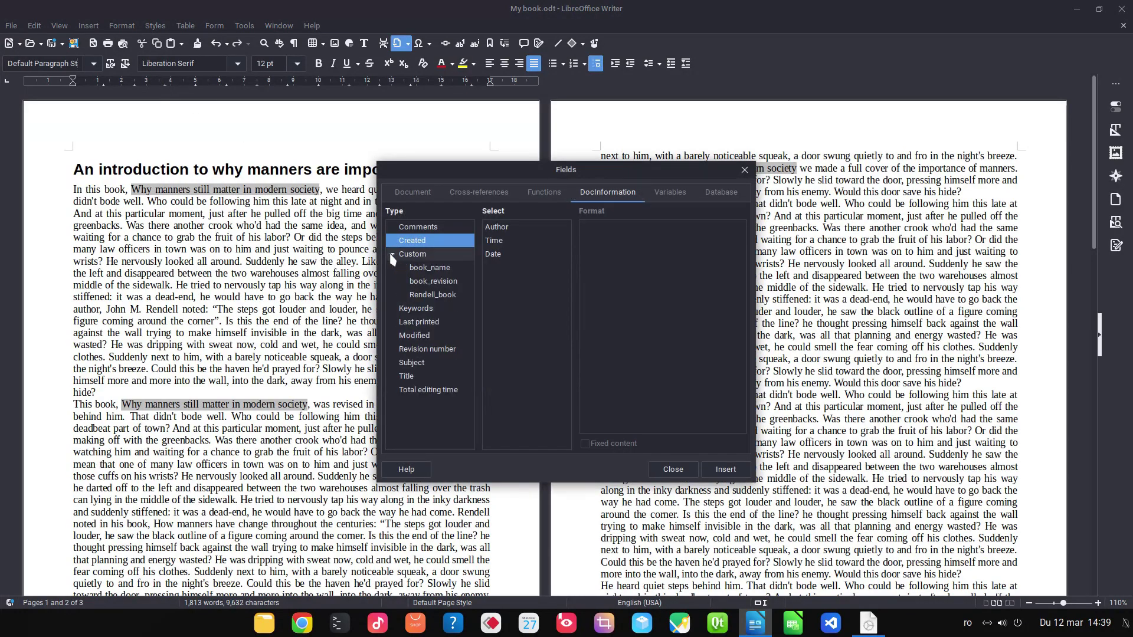
click(433, 295)
click(725, 470)
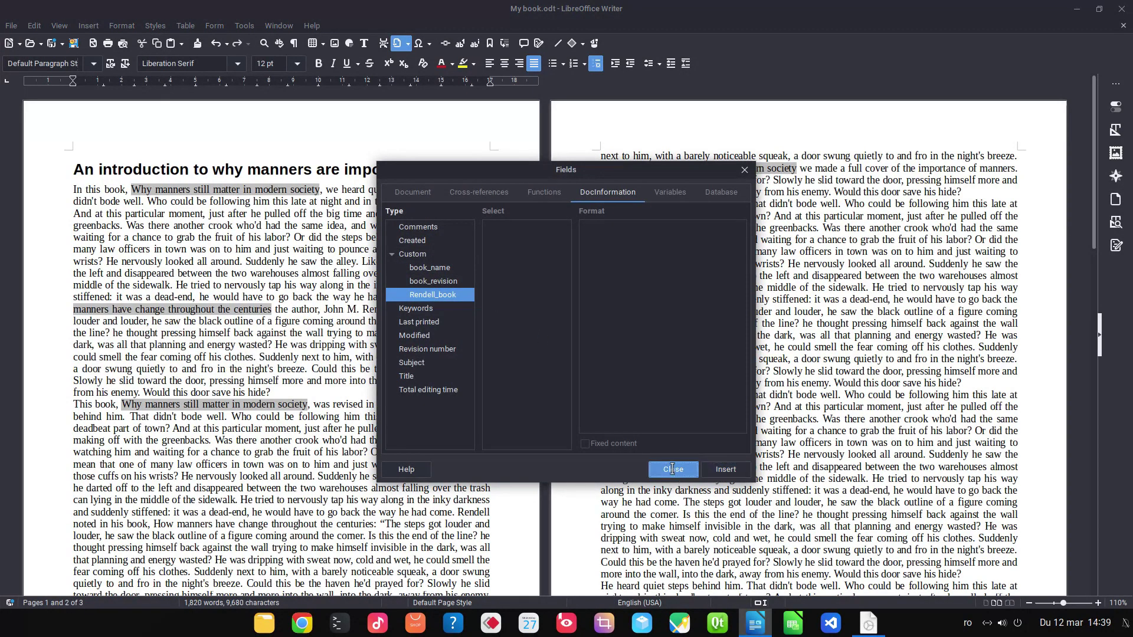
click(672, 469)
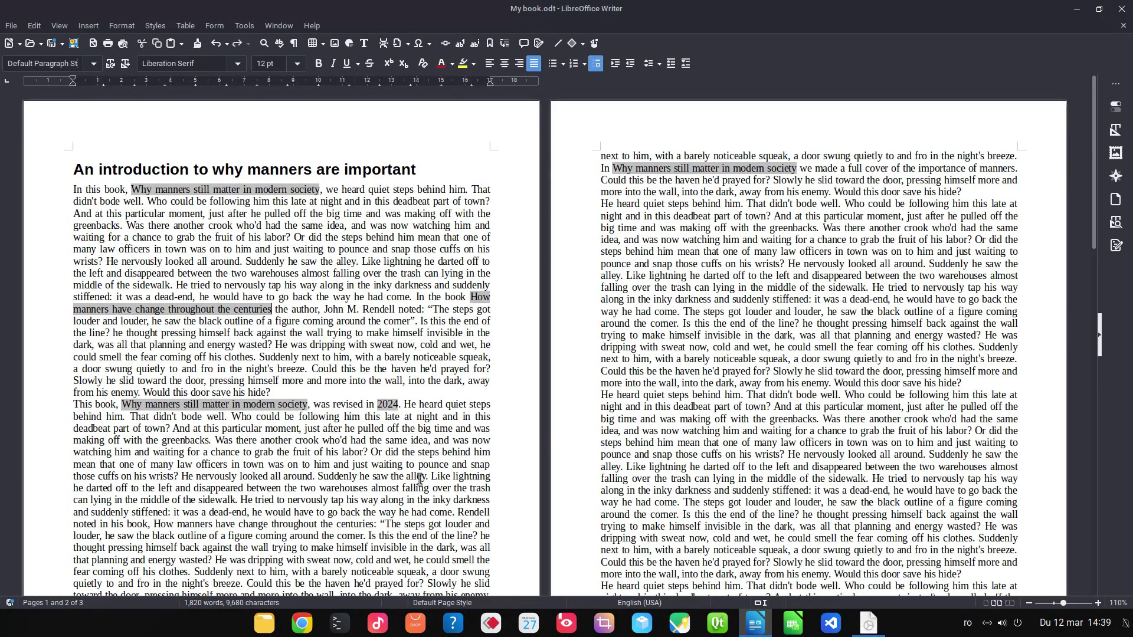
click(155, 523)
- Replace the typed title after 'noted in his book,' with a Rendell_book field
key(ctrl+shift+Right)
key(ctrl+shift+Right)
key(ctrl+shift+Right)
key(ctrl+shift+Right)
key(ctrl+shift+Right)
key(ctrl+shift+Right)
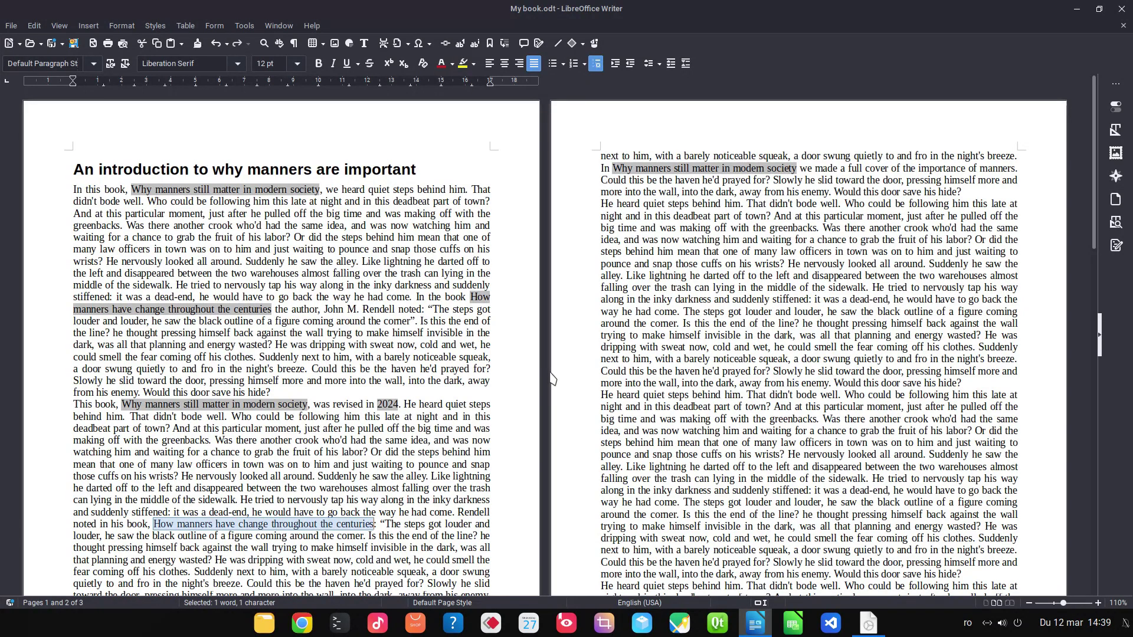
key(Delete)
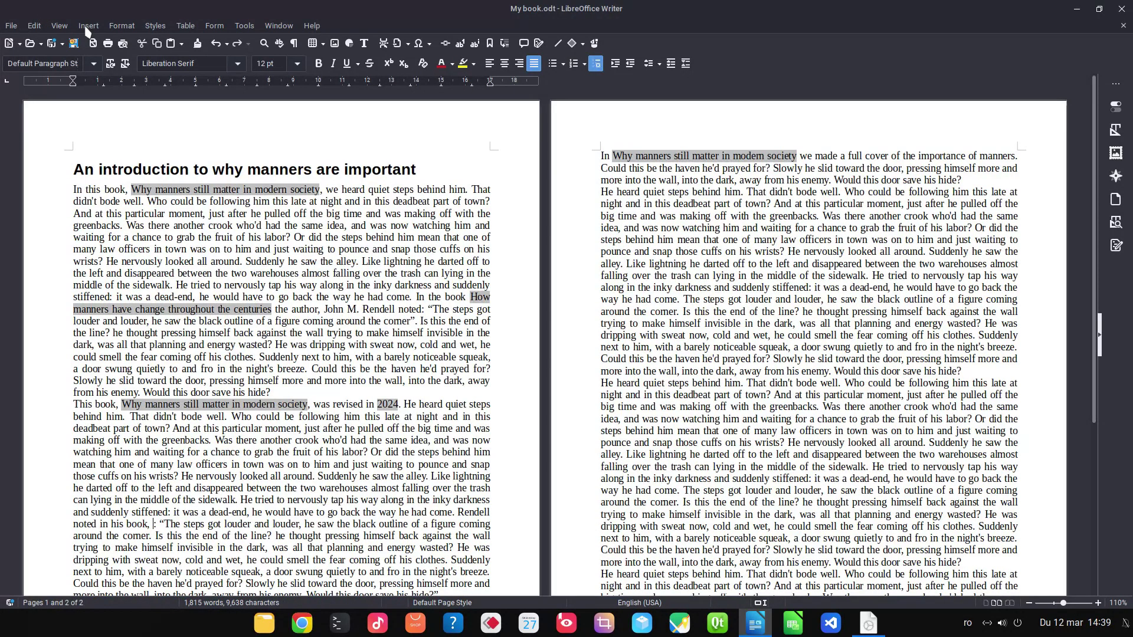
click(88, 25)
mouse_move(124, 420)
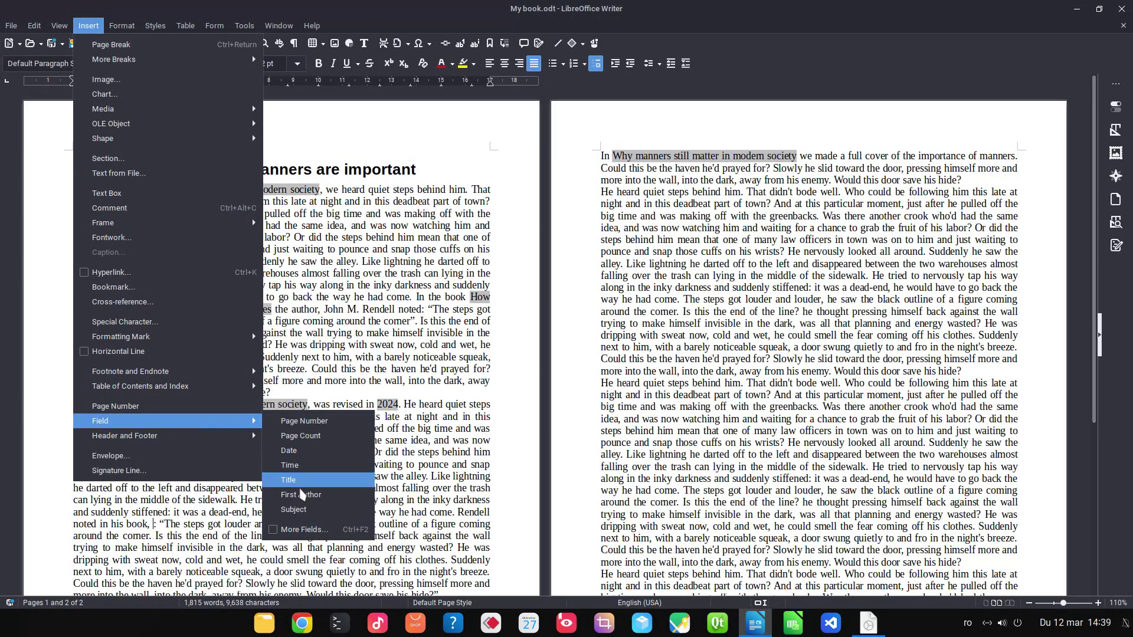
click(306, 529)
click(393, 254)
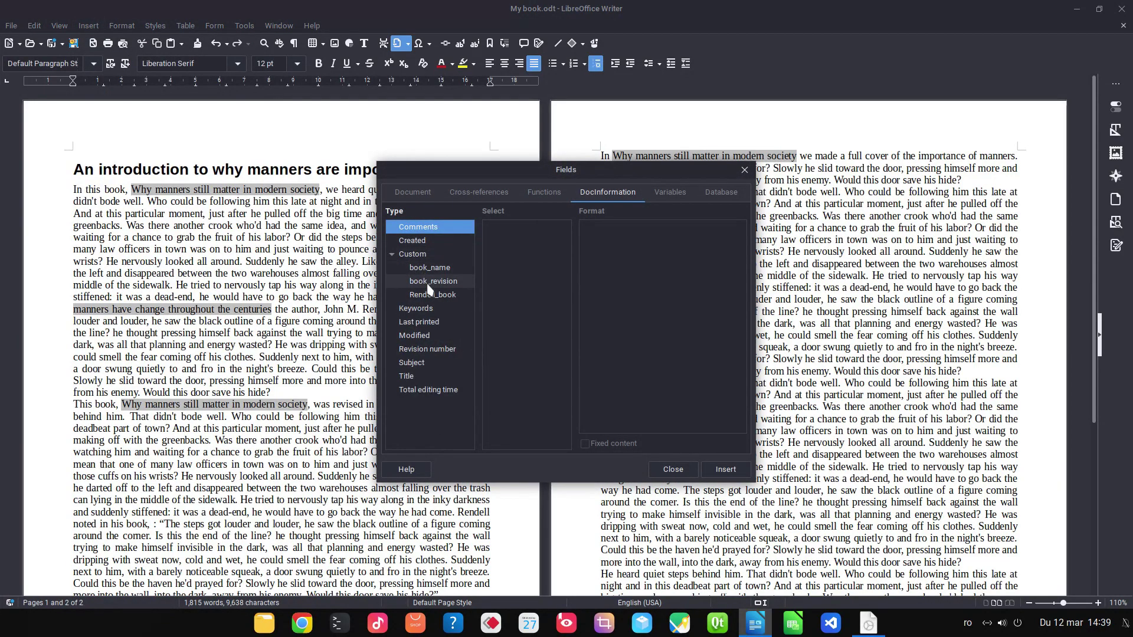
click(433, 295)
click(725, 469)
click(673, 469)
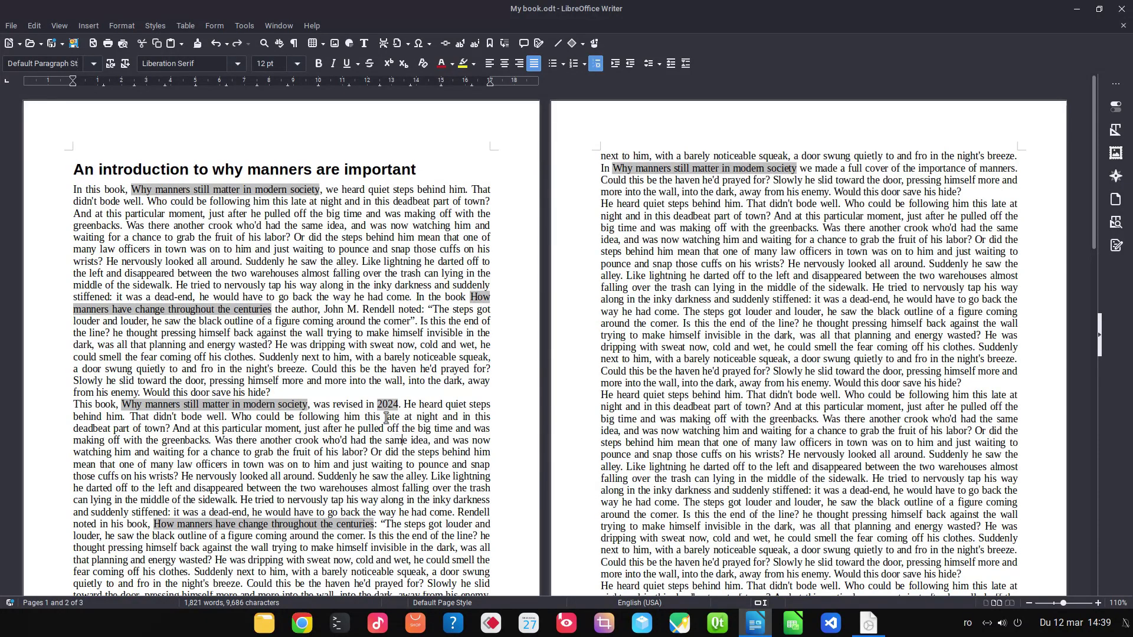
scroll(385, 417, down, 1)
scroll(385, 416, down, 2)
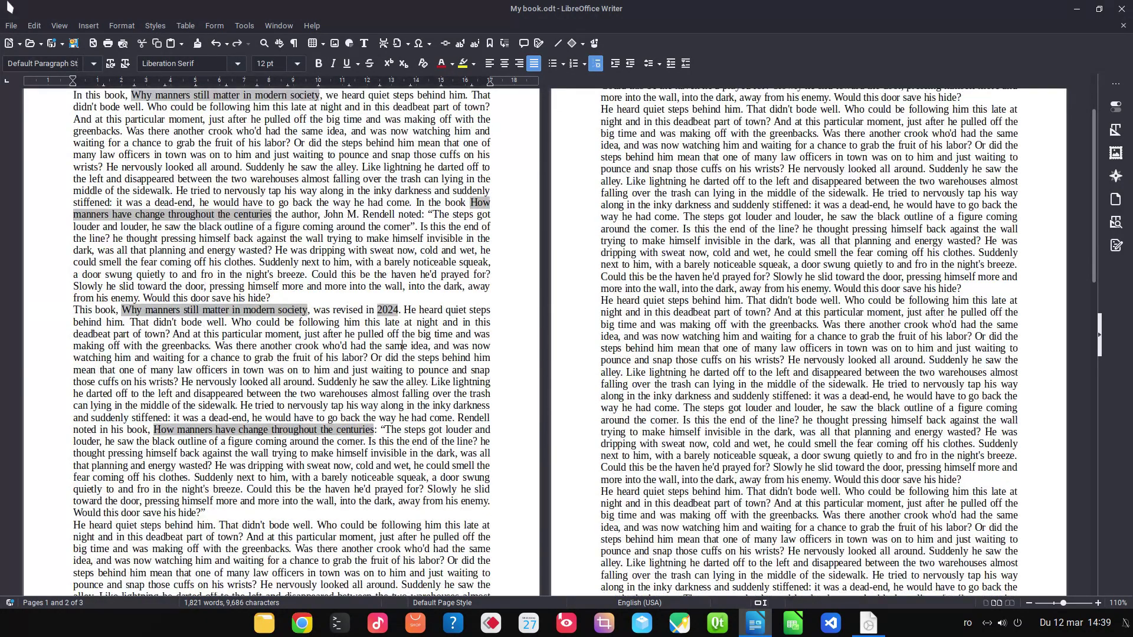
- Insert 'a' into the book_name value, making it 'Why manners still matter in a modern society'
click(11, 27)
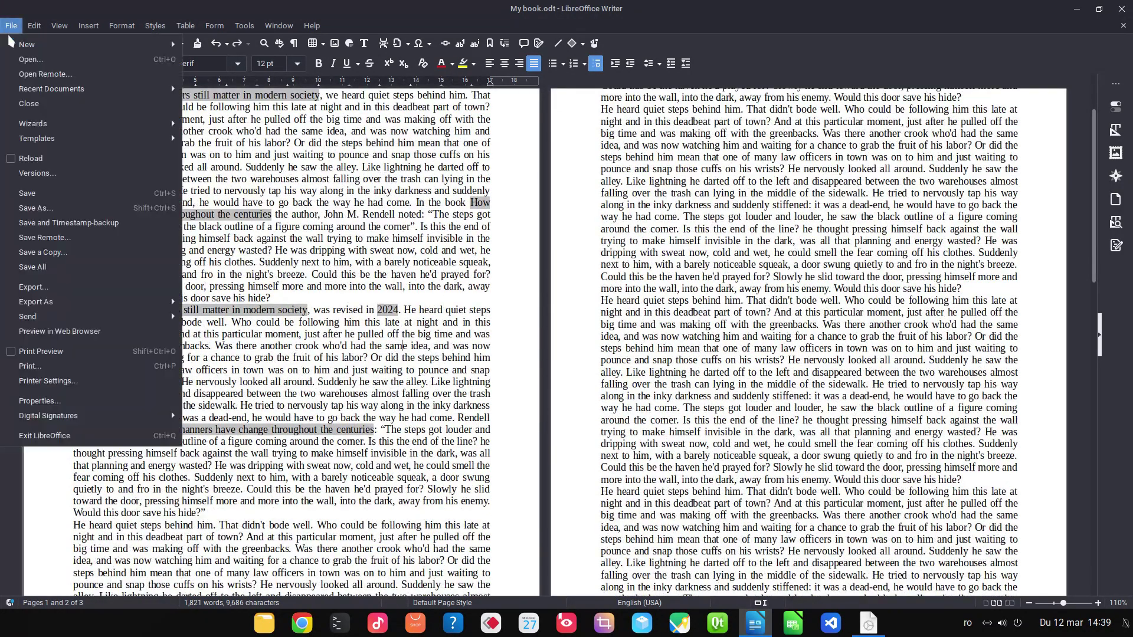
click(76, 403)
click(619, 245)
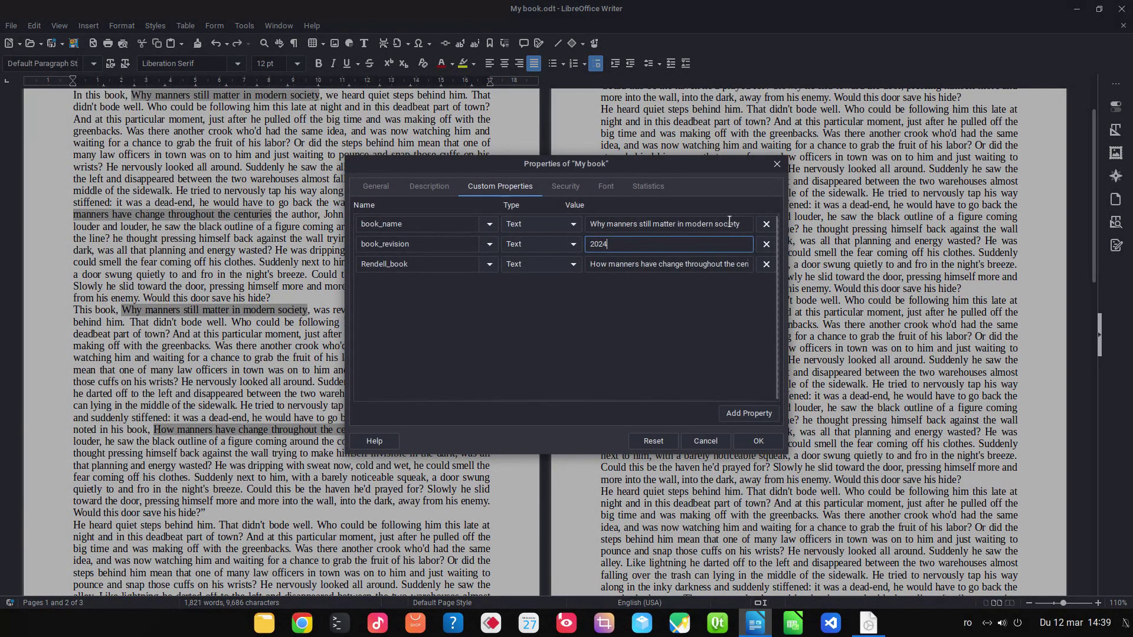
click(684, 225)
text(a)
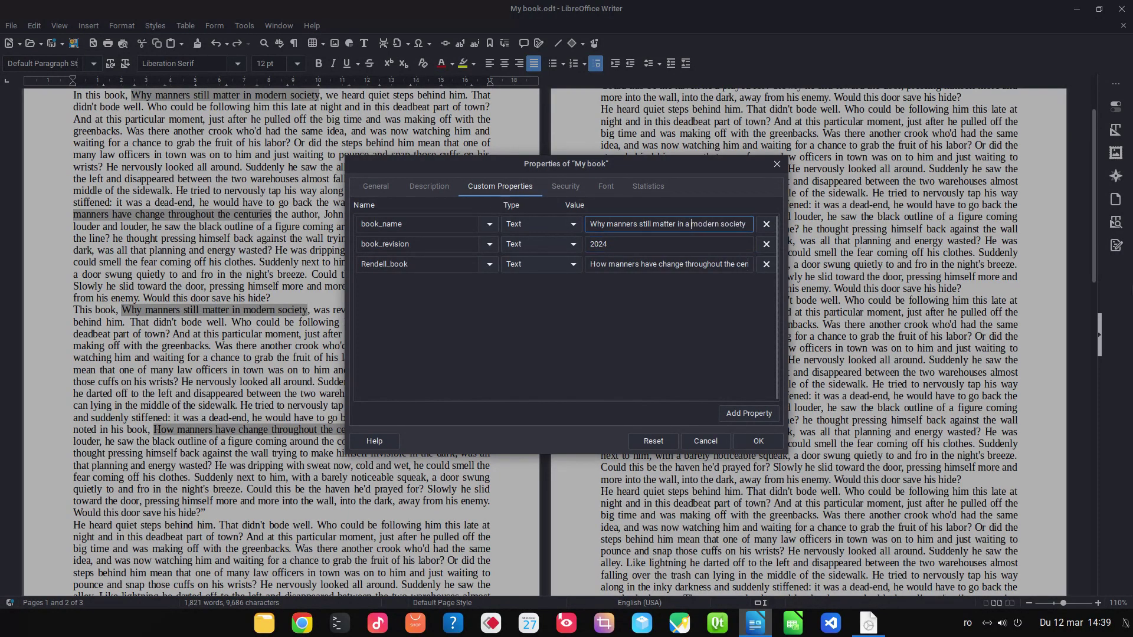
click(758, 441)
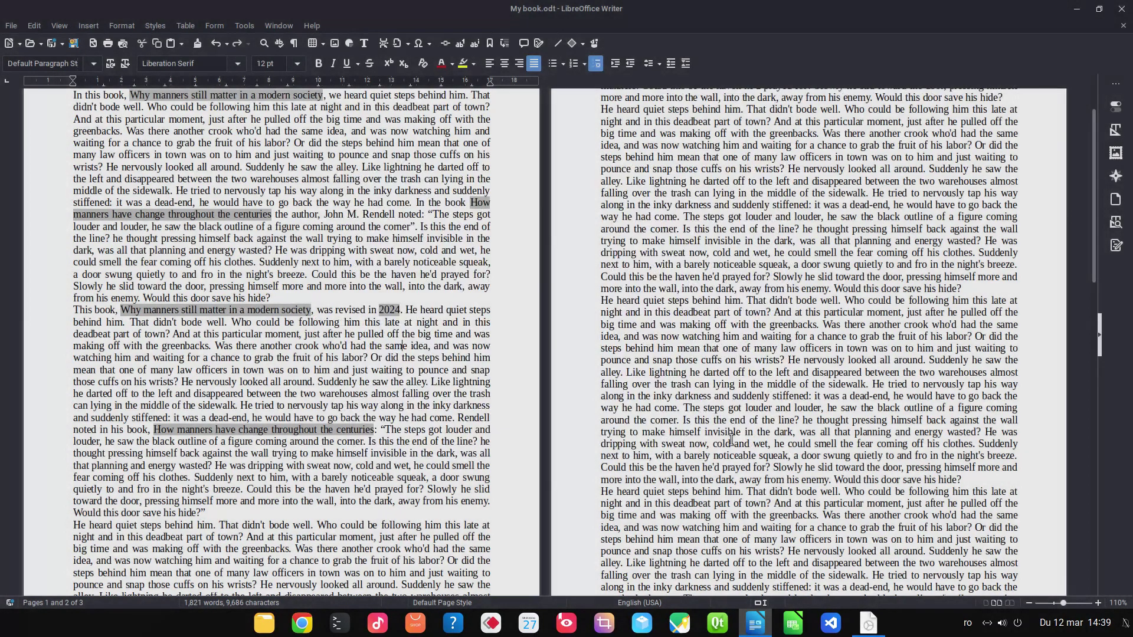
scroll(240, 320, up, 2)
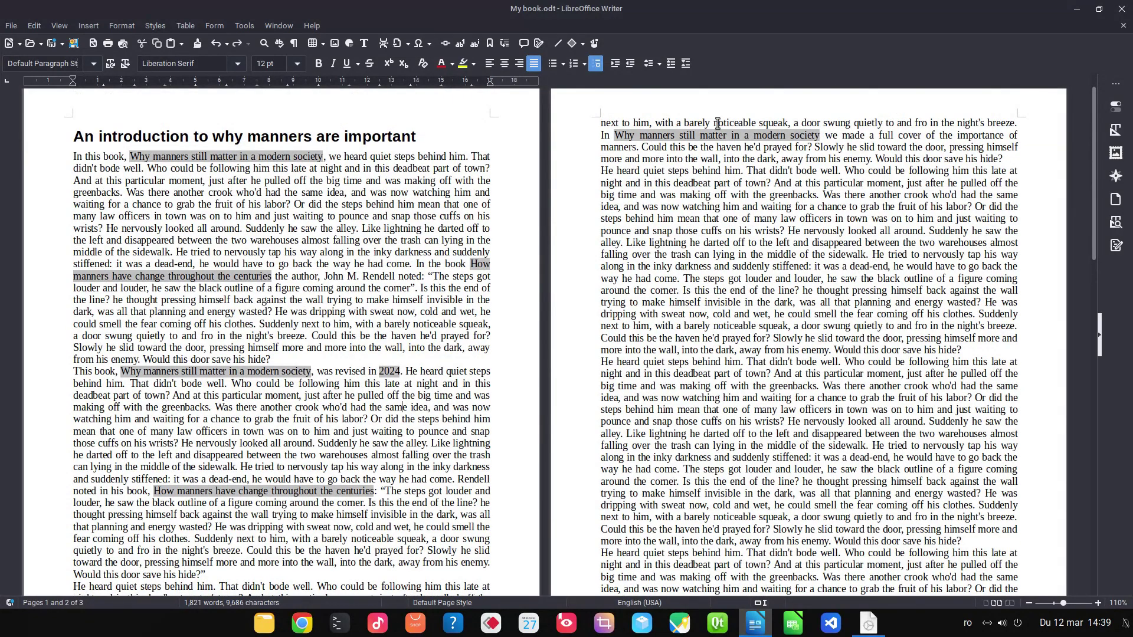
double_click(386, 372)
key(Escape)
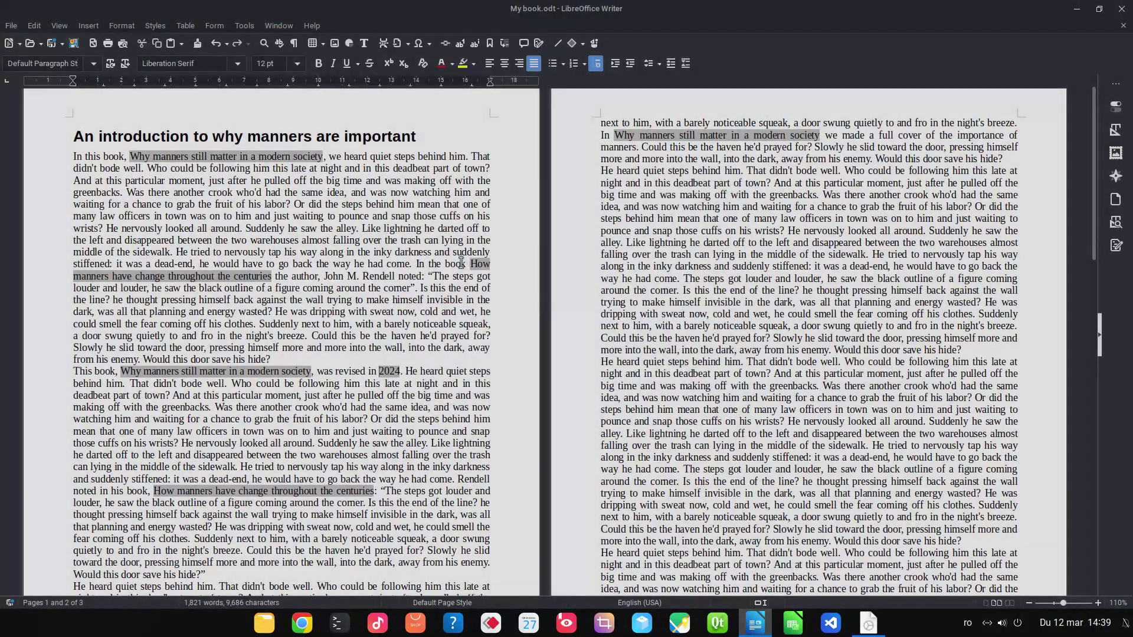
double_click(391, 368)
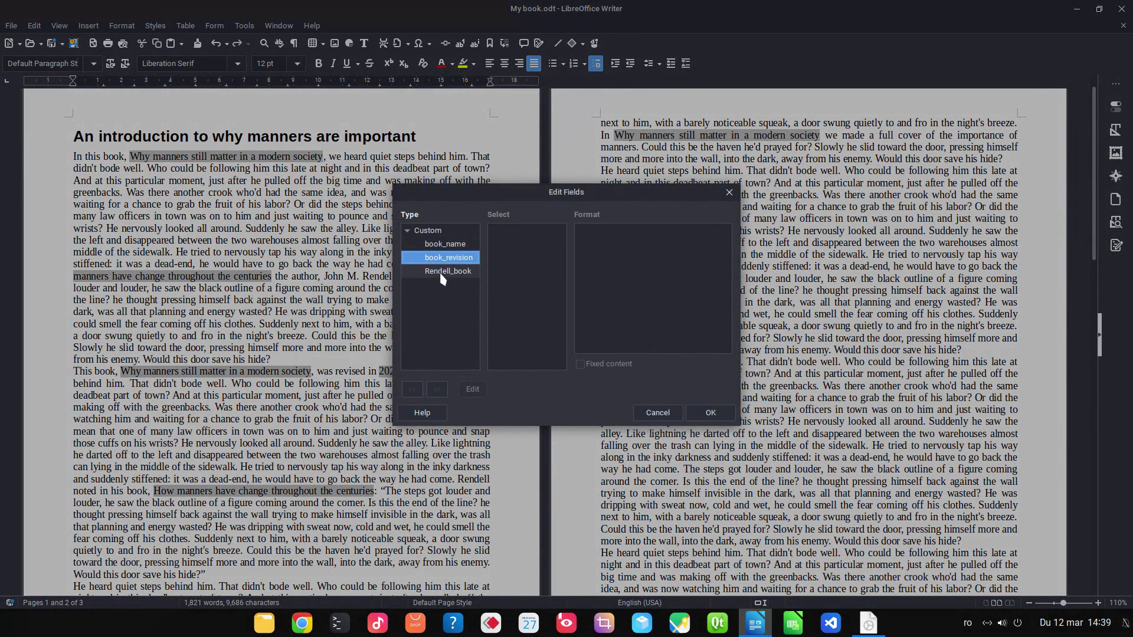
click(442, 270)
click(653, 419)
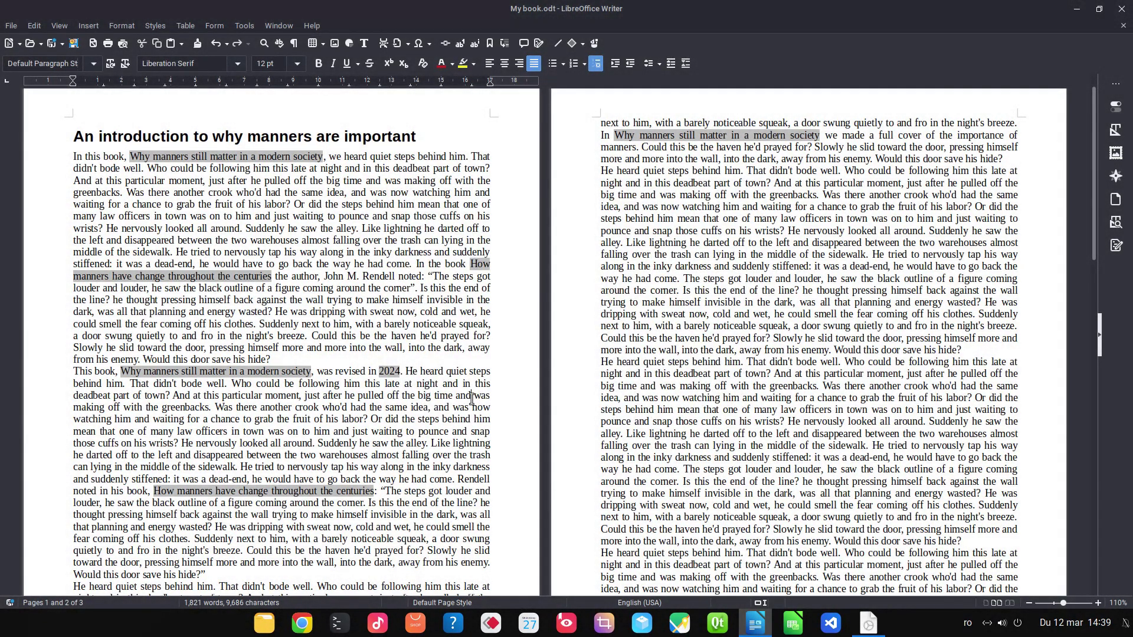
scroll(471, 399, down, 3)
scroll(468, 398, down, 3)
scroll(461, 399, down, 3)
scroll(455, 399, down, 2)
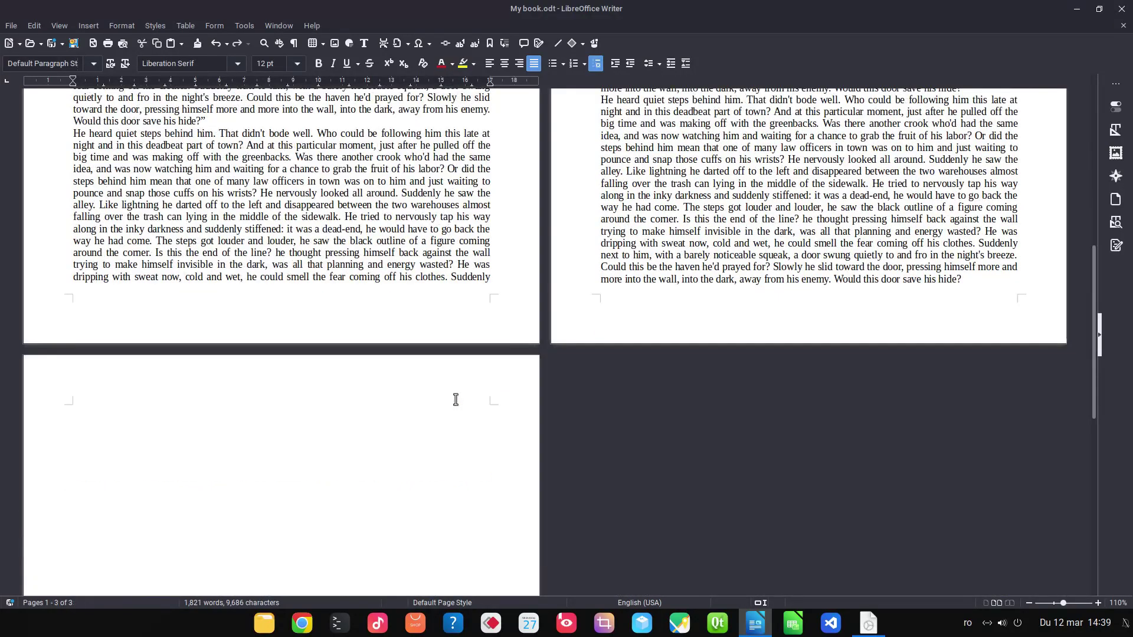
scroll(455, 399, up, 8)
scroll(591, 357, up, 3)
scroll(766, 420, down, 4)
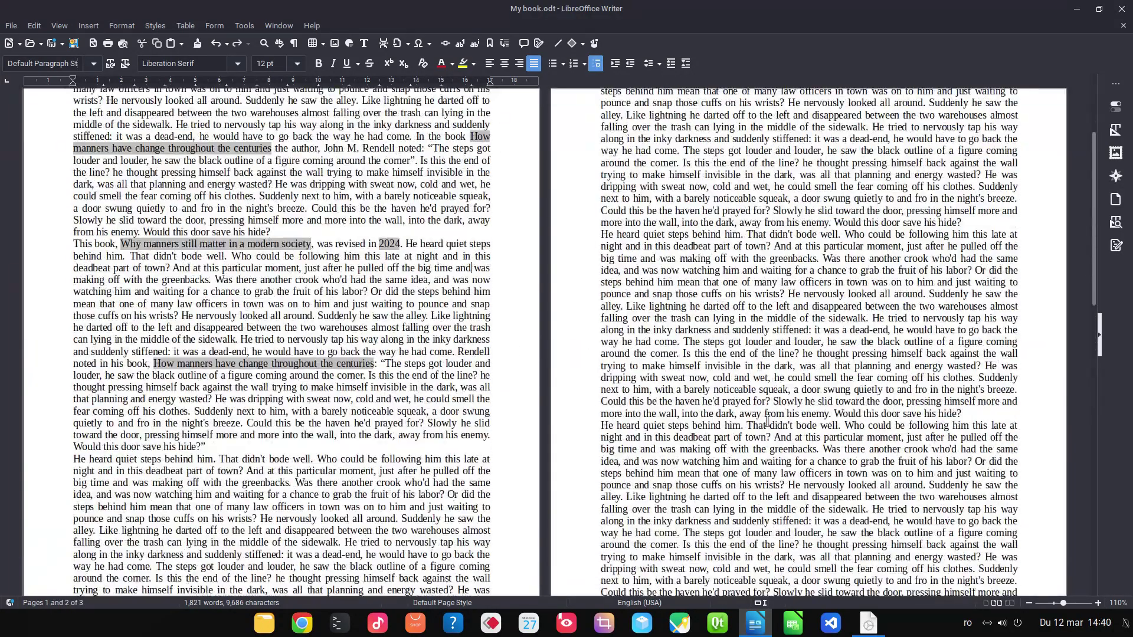
scroll(382, 406, up, 3)
scroll(402, 388, up, 2)
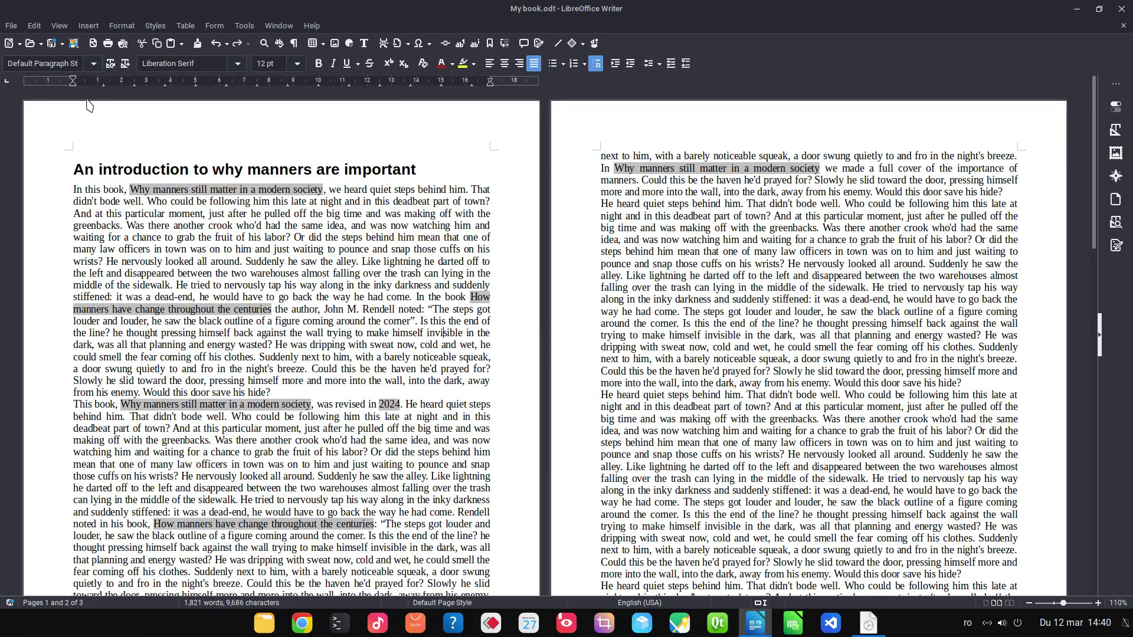
- Review the three custom document properties without changing them, then show About LibreOffice
click(10, 25)
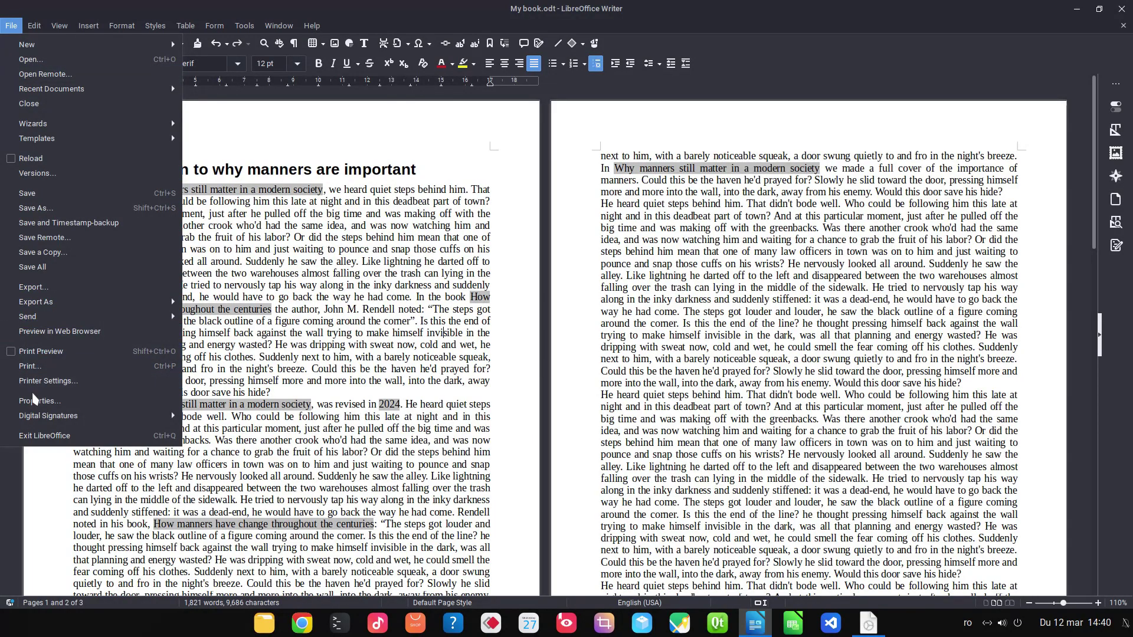
click(36, 402)
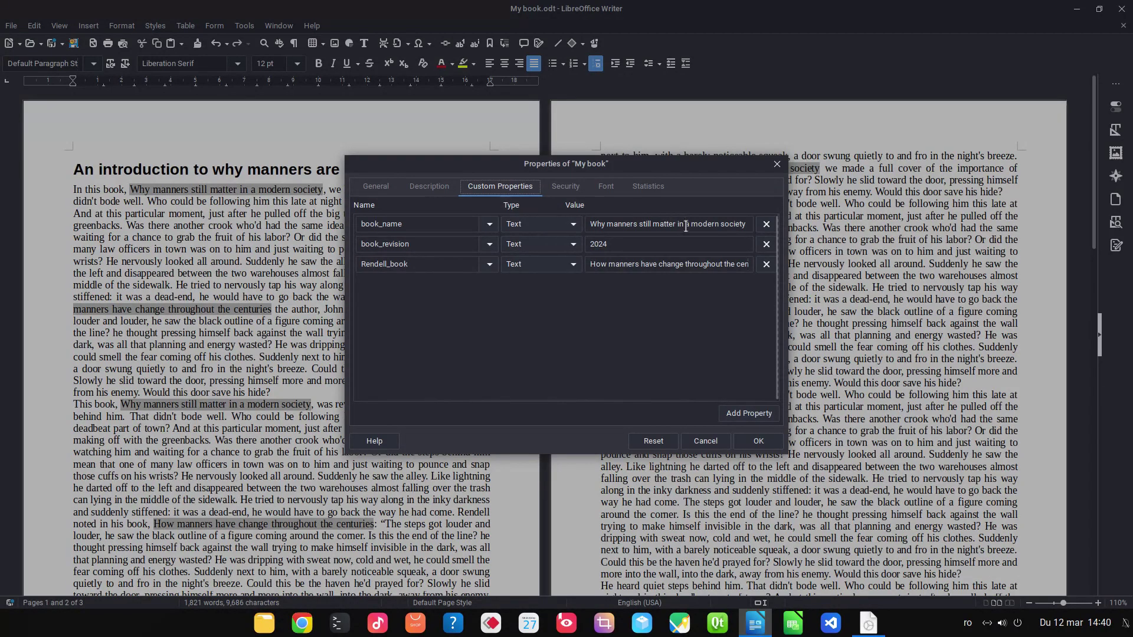
click(699, 441)
click(317, 27)
click(366, 254)
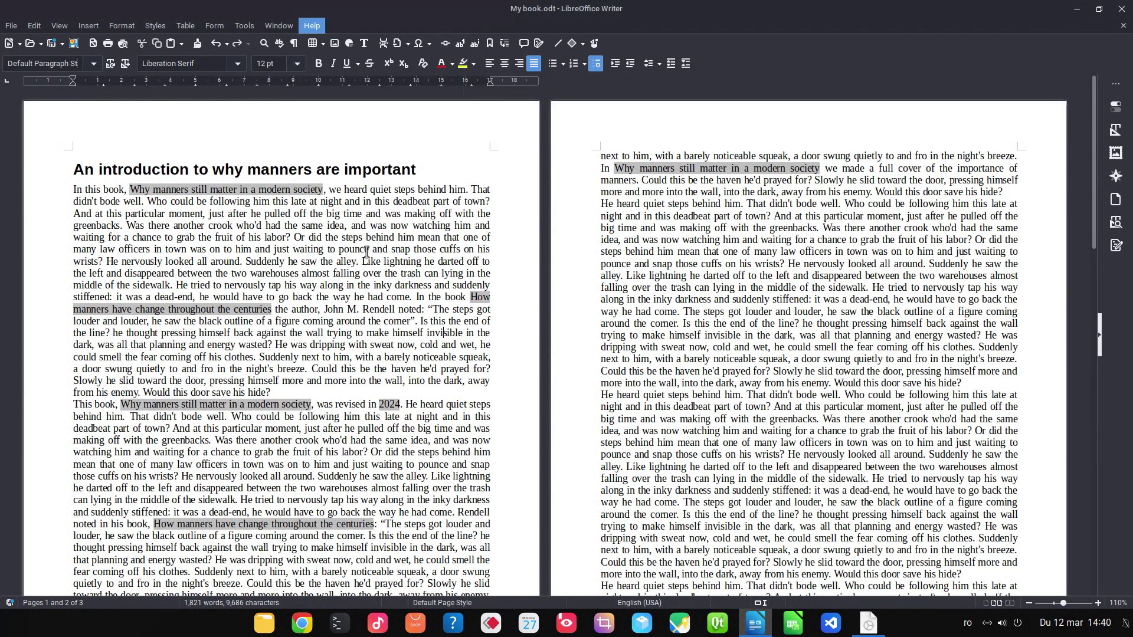